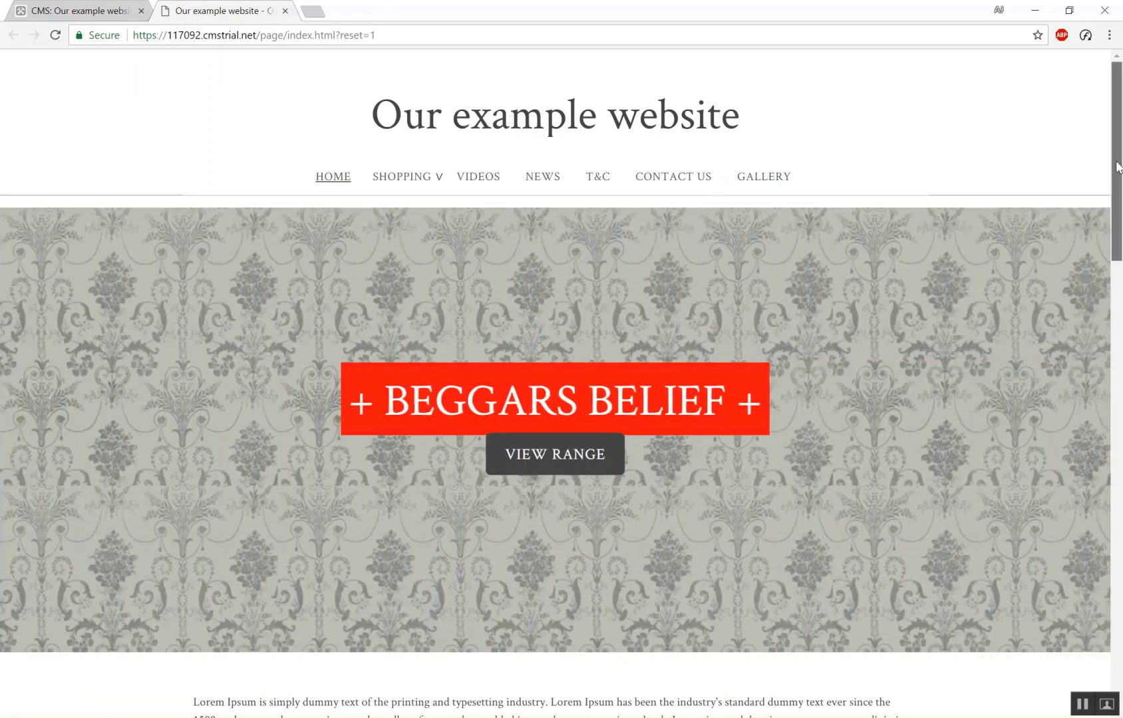
Scroll down through the live example website's home page.
mouse_move(1117, 152)
left_mouse_down()
mouse_move(1118, 224)
mouse_move(1120, 135)
left_mouse_up()
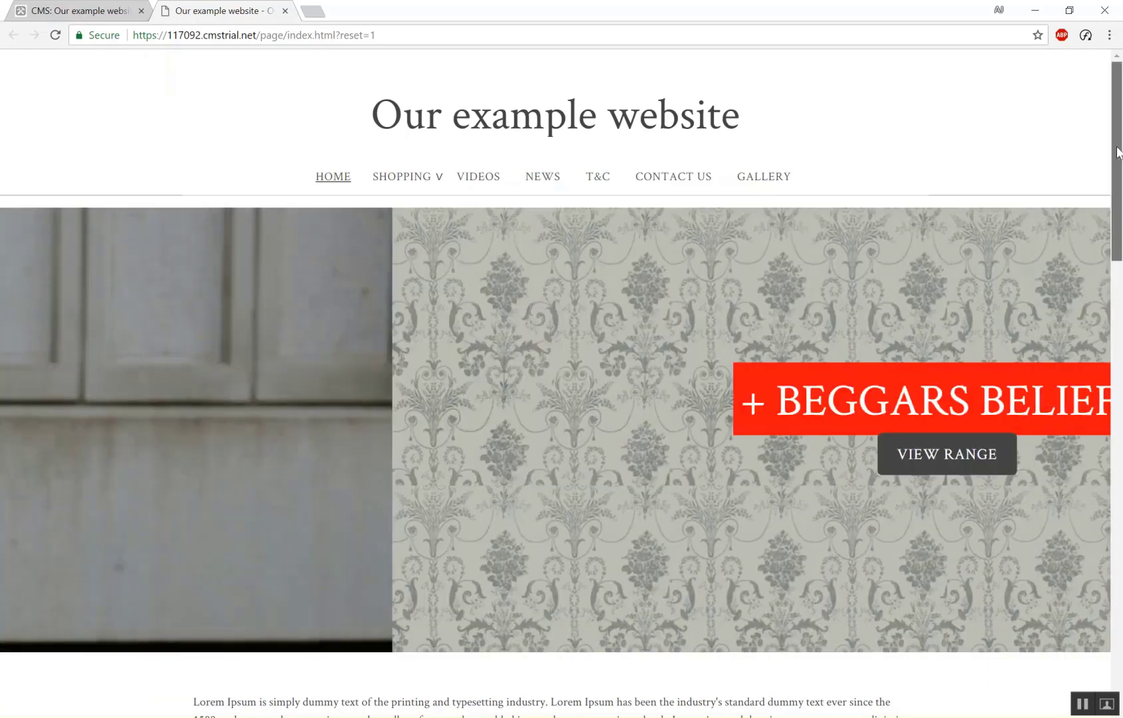
left_click_drag(1121, 135, 1121, 340)
Back in the builder, open the Home page and select the animal image row.
left_click(75, 8)
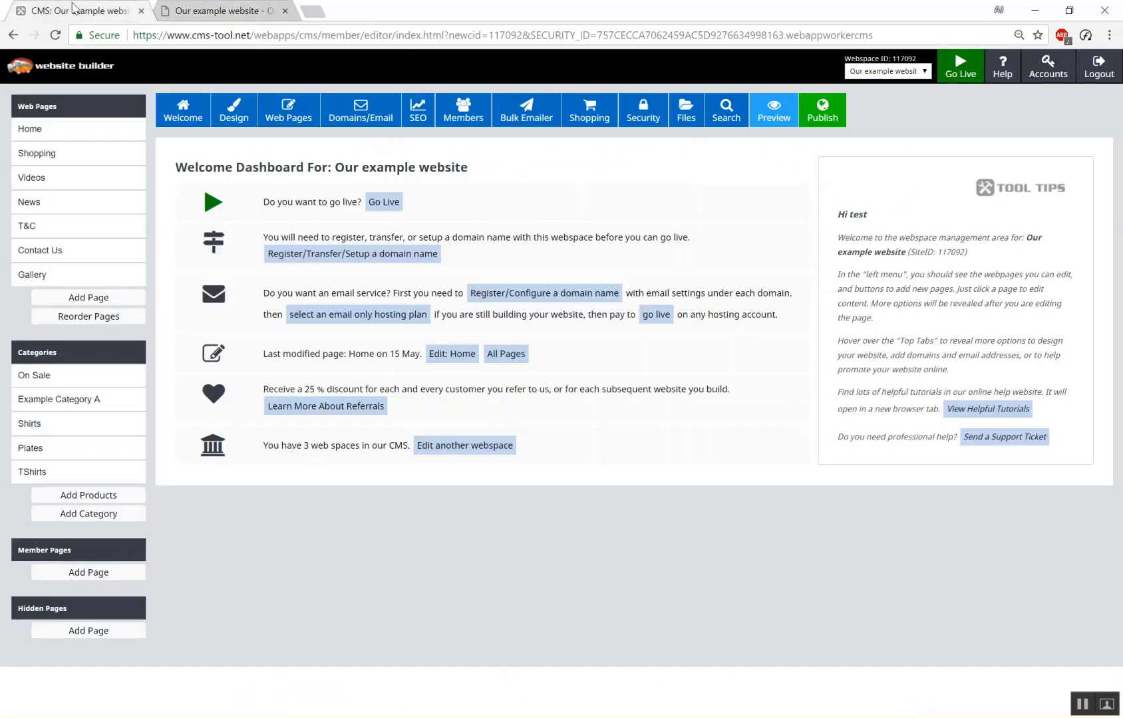
left_click(70, 133)
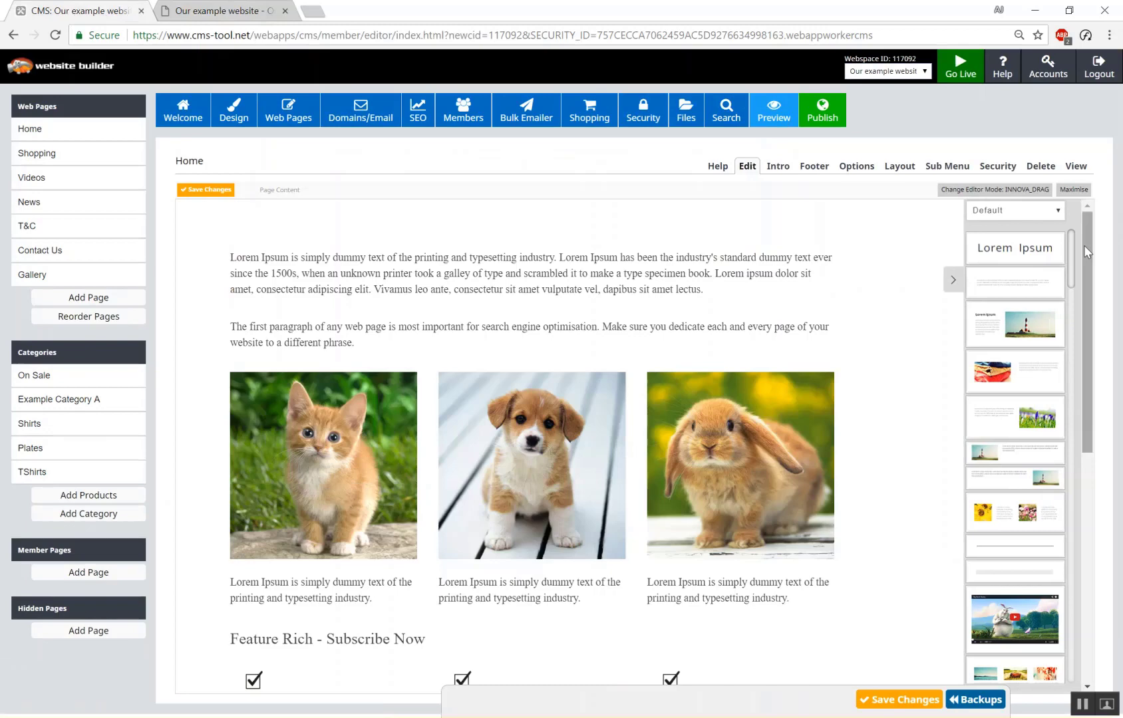
left_click_drag(1084, 249, 1103, 434)
scroll(704, 289, "up", 3)
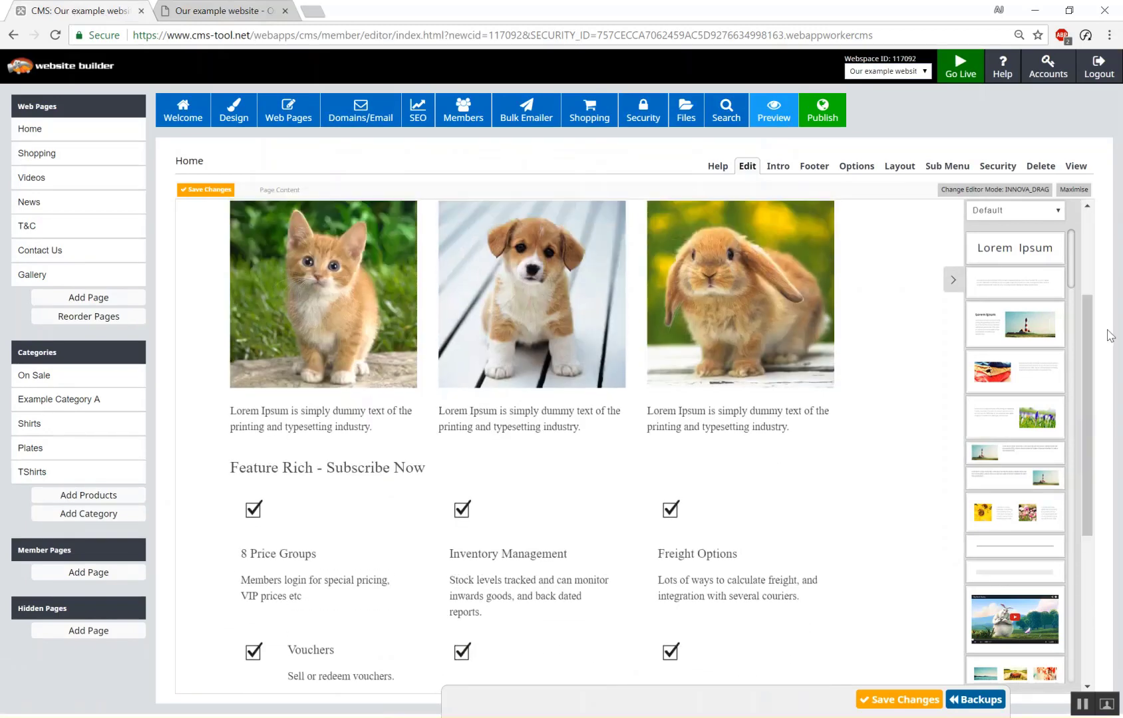
left_click(703, 289)
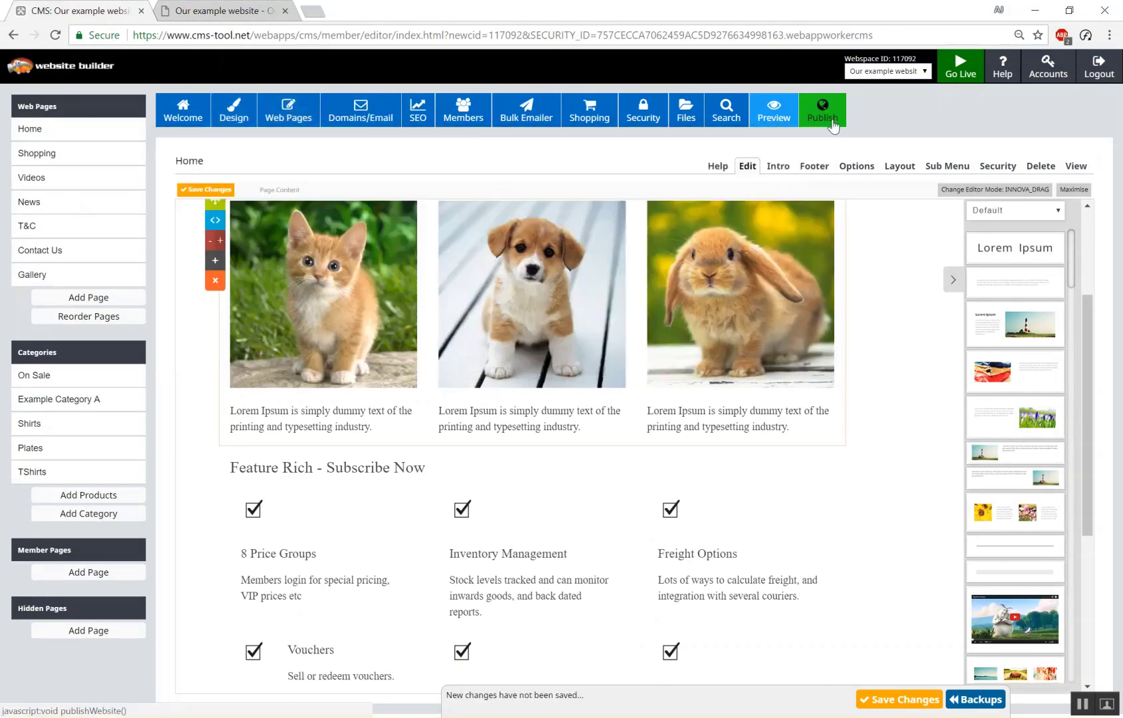
Switch to the copied site webspace and apply the FOMO [Contentbox] template site-wide.
left_click(926, 71)
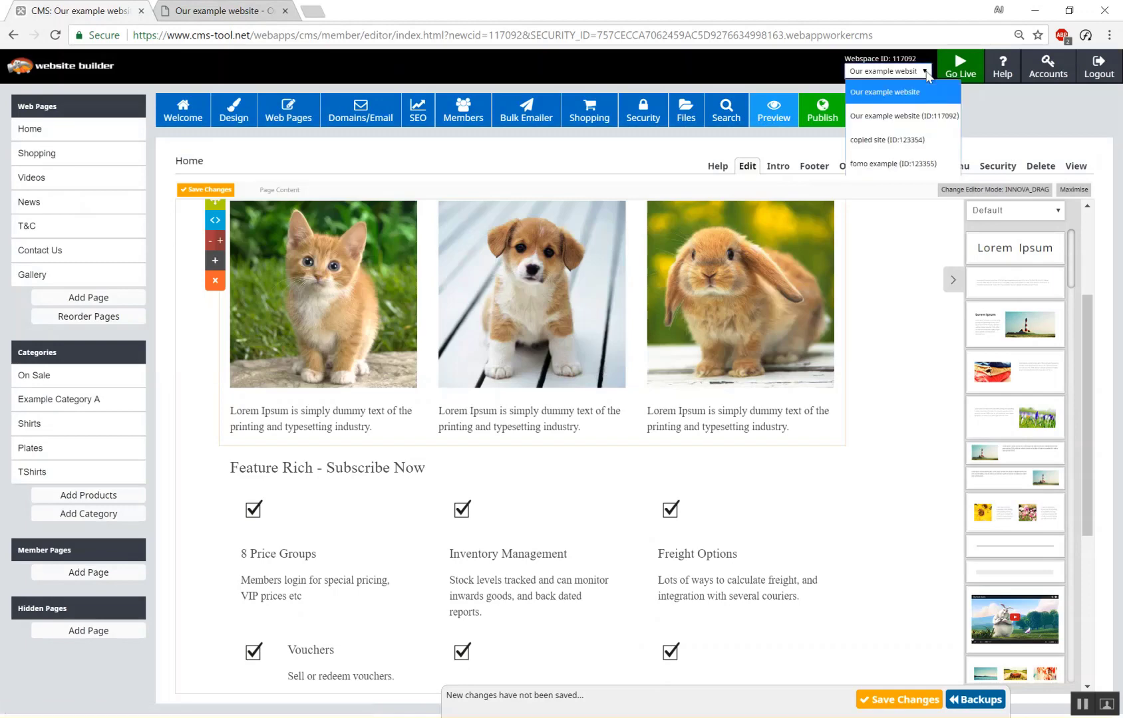
left_click(880, 141)
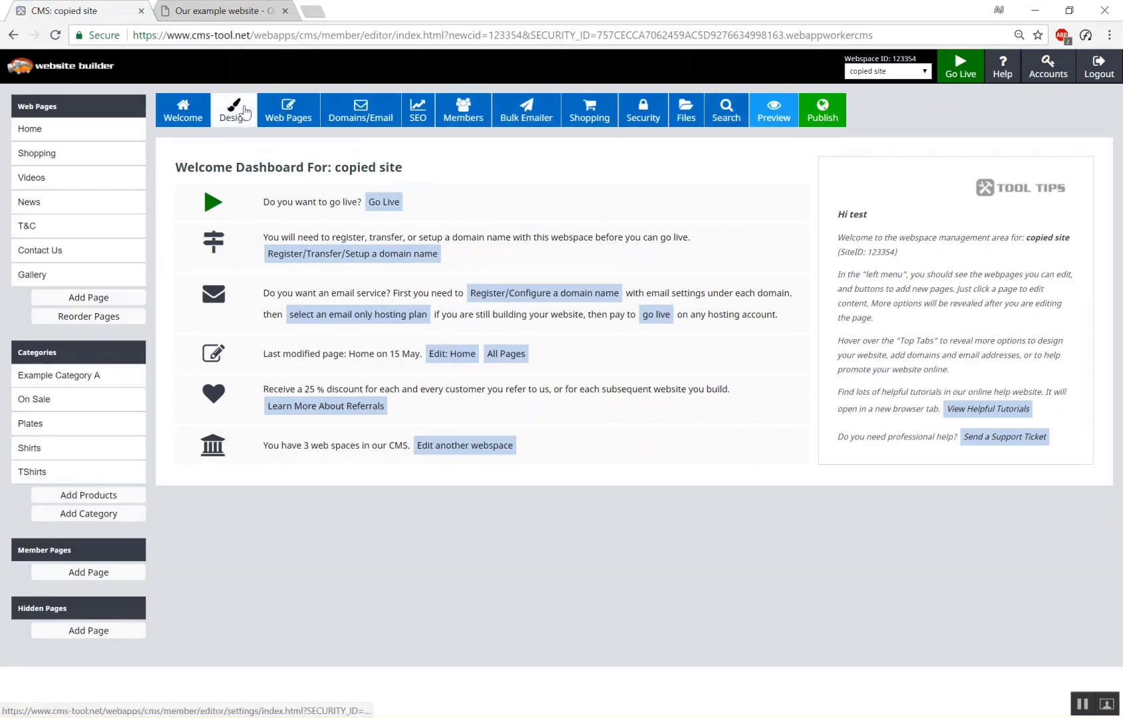
mouse_move(244, 113)
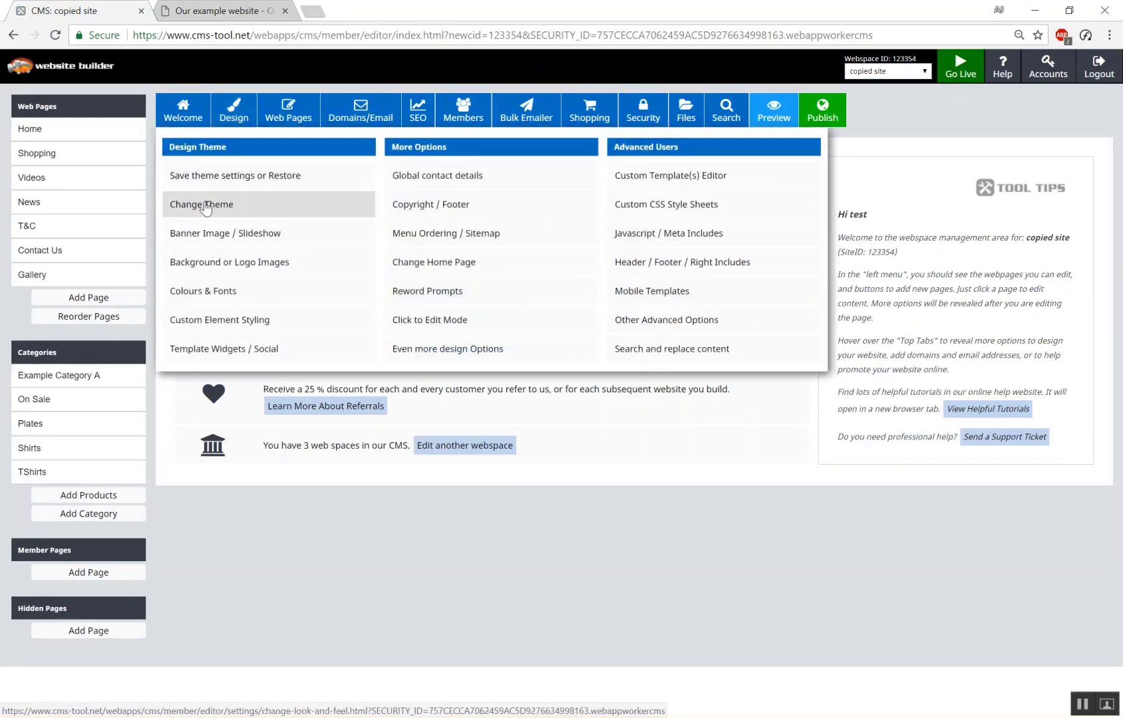
left_click(206, 206)
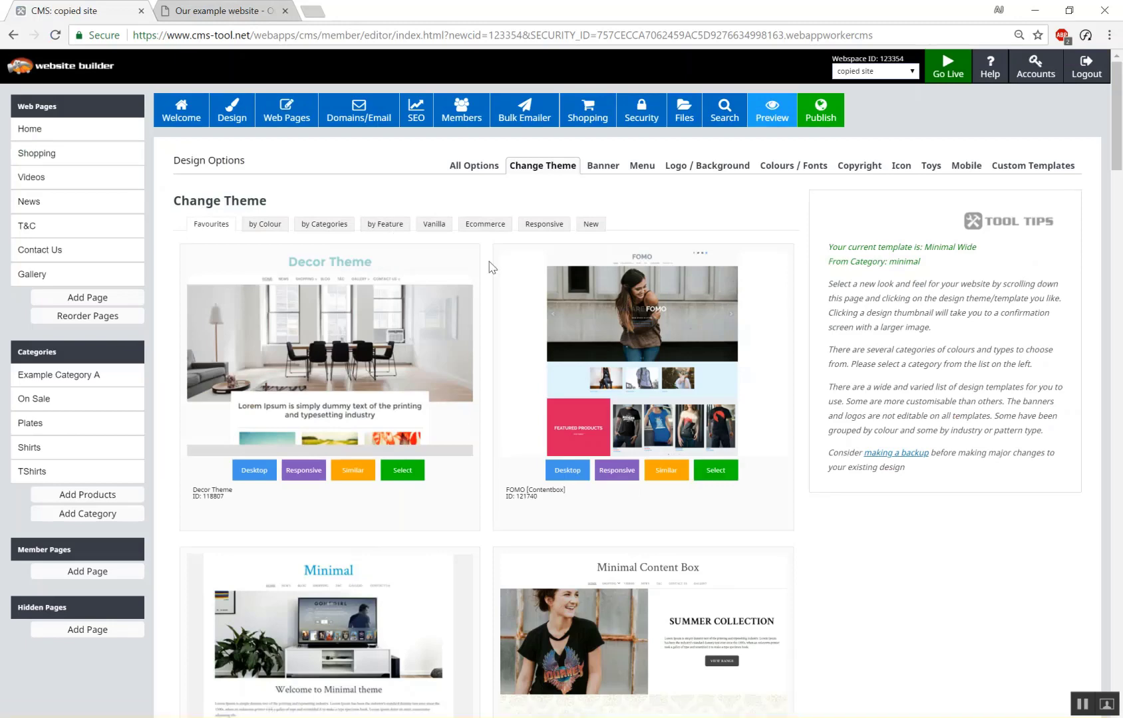
left_click(617, 298)
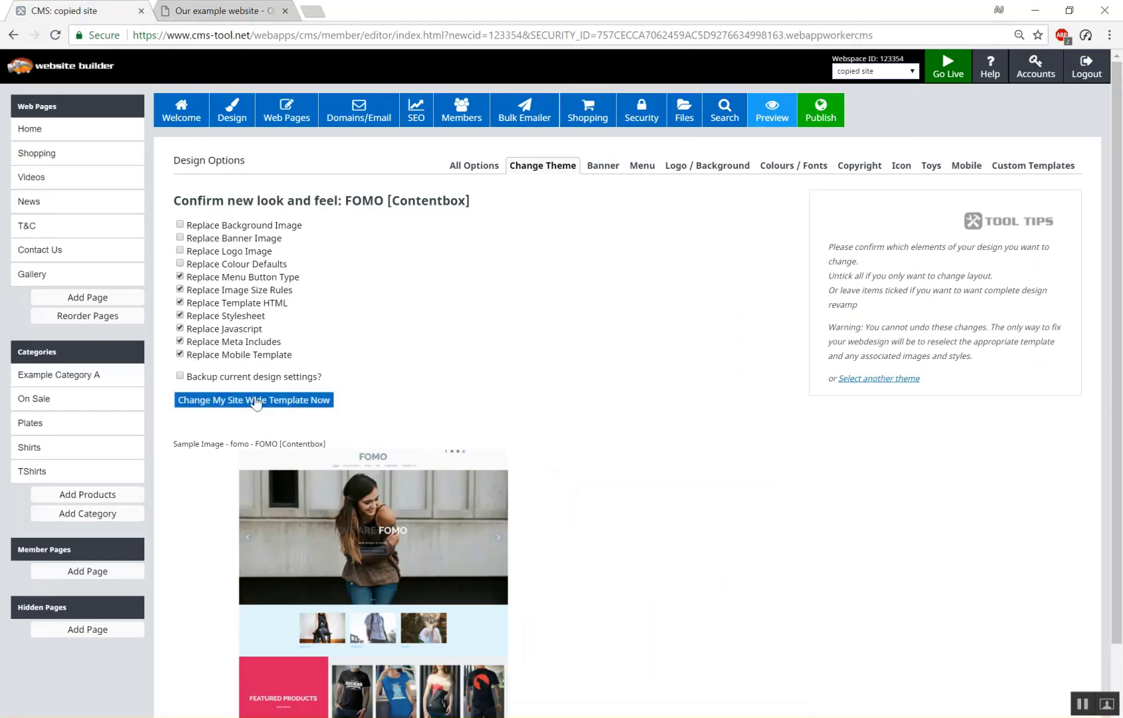
left_click(255, 402)
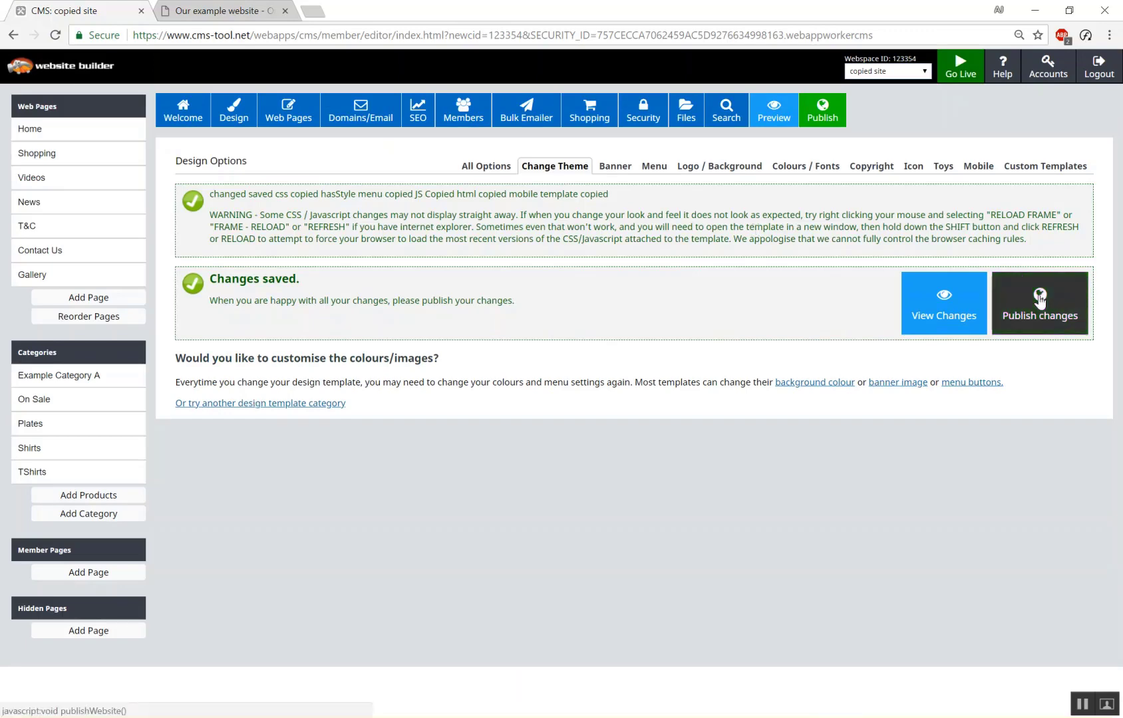
Publish the copied site's changes and preview the new FOMO home page.
left_click(1036, 300)
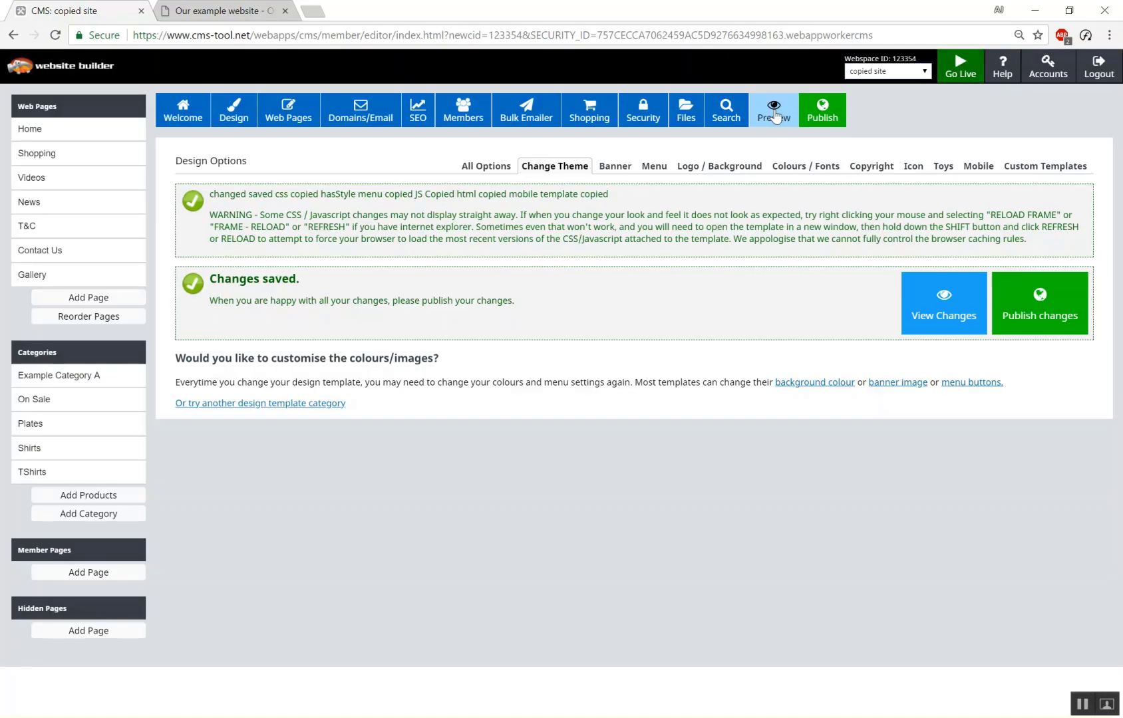
left_click(772, 110)
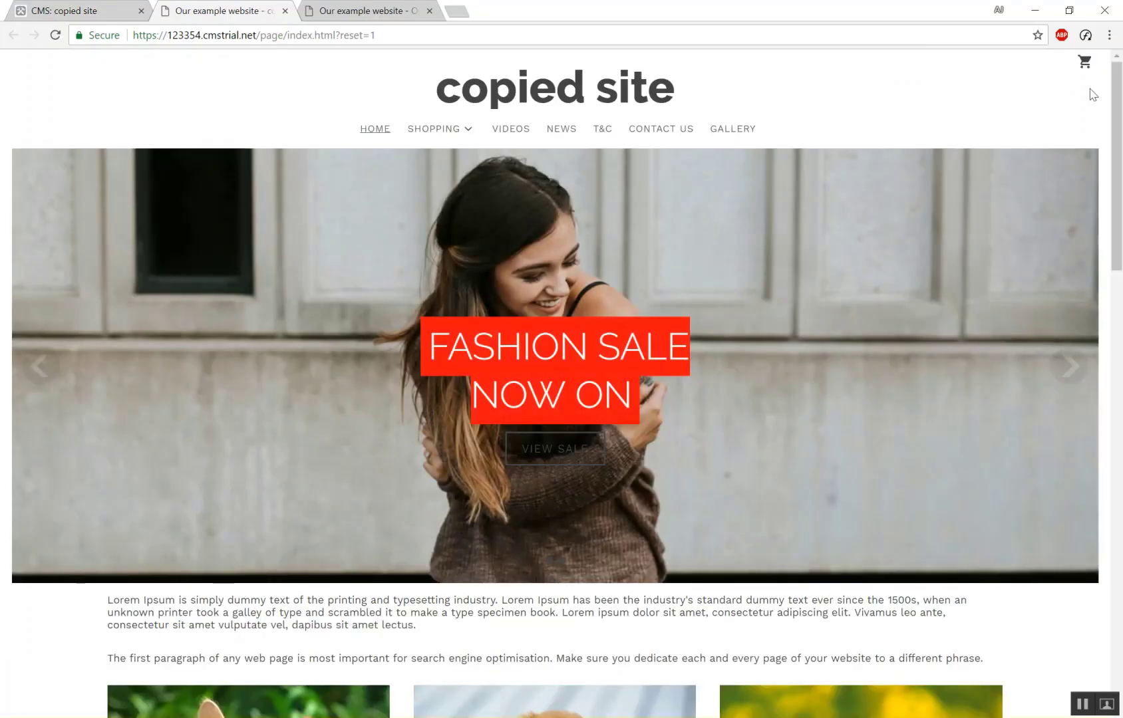
left_click_drag(1114, 100, 1120, 75)
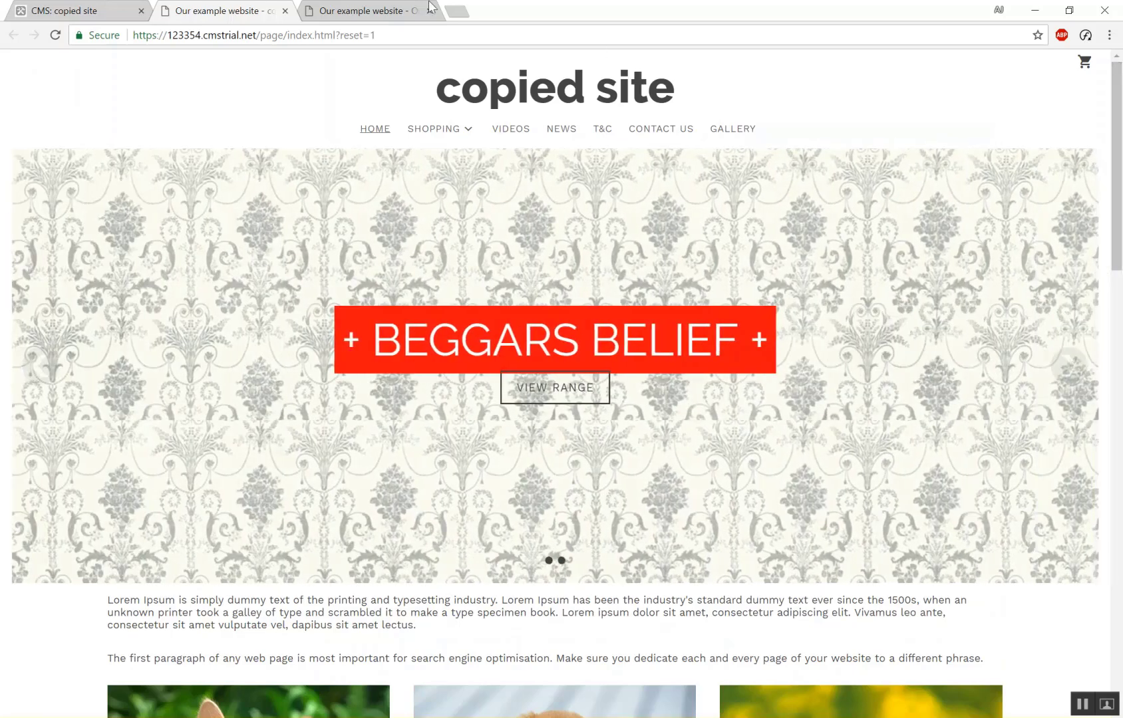
Switch to the fomo example webspace, open its Home page, and show the alternative editors.
left_click(93, 10)
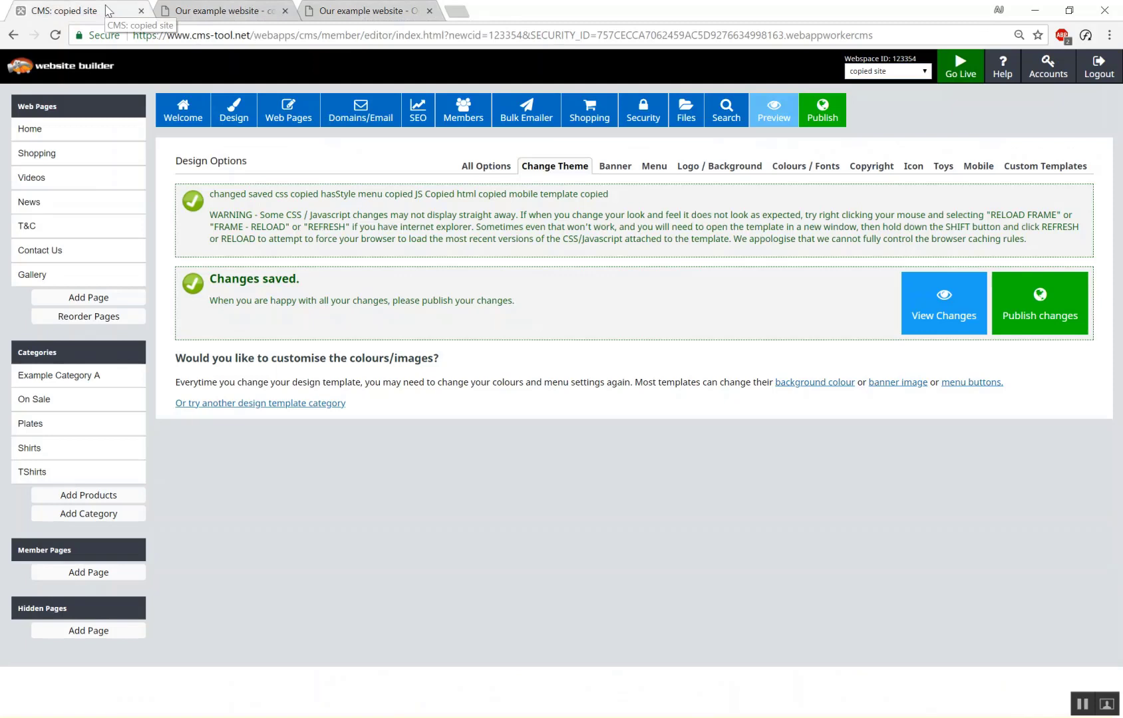
left_click(924, 71)
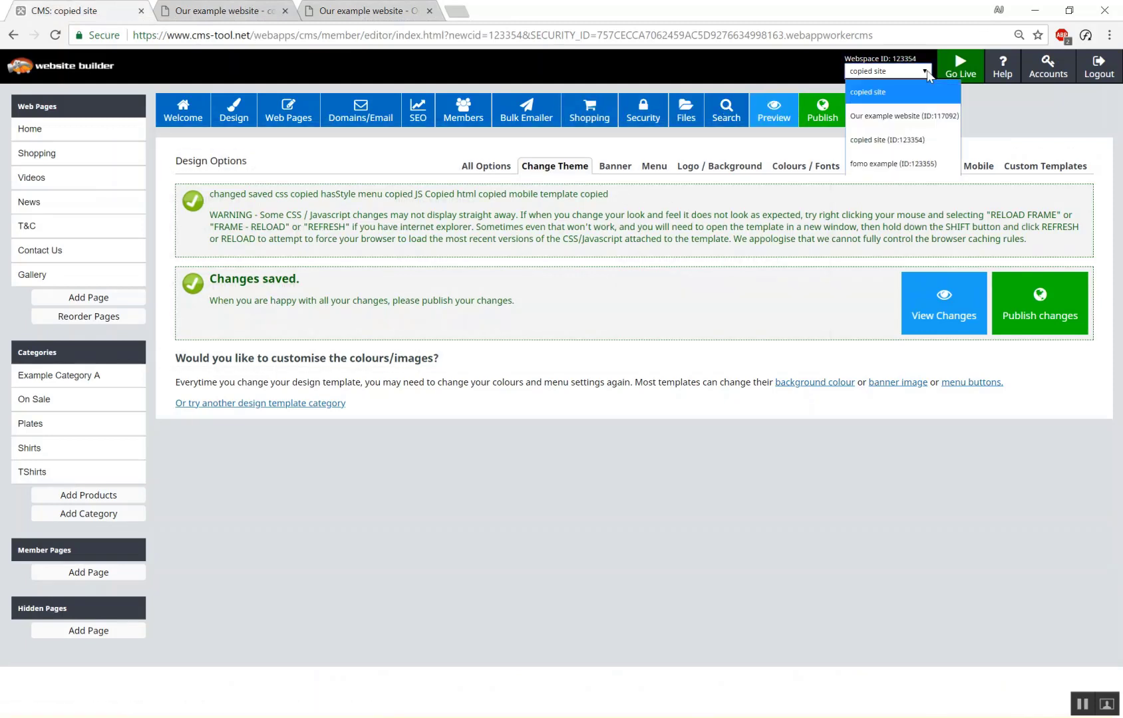
left_click(887, 162)
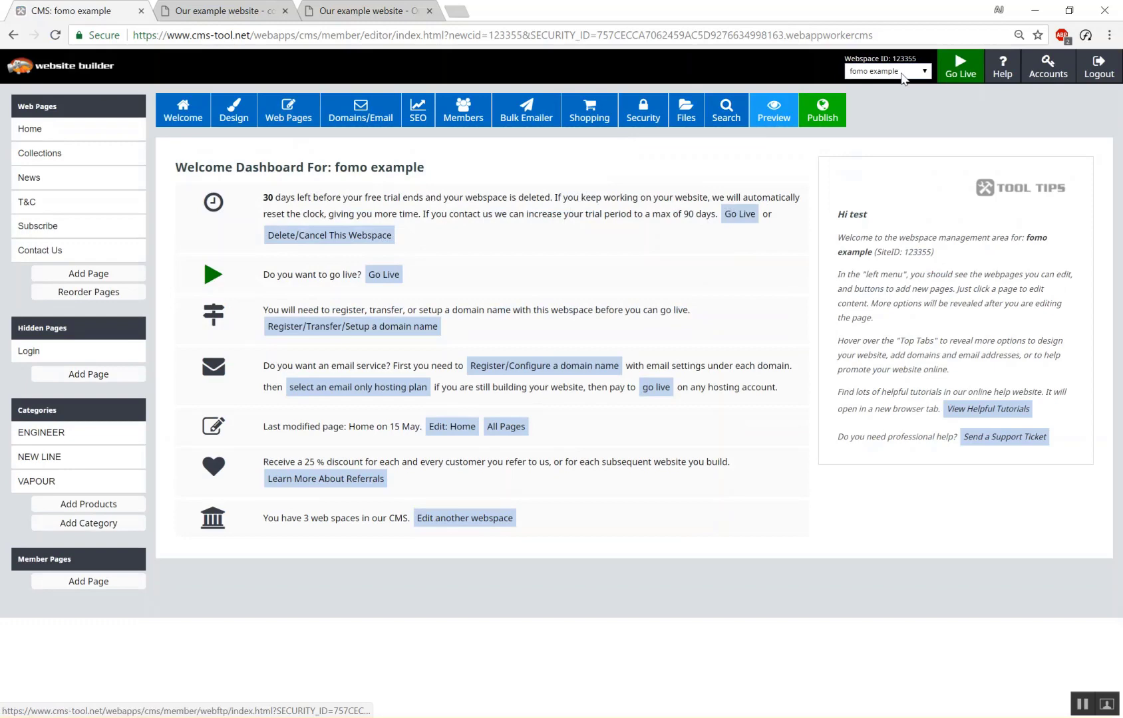
left_click(30, 129)
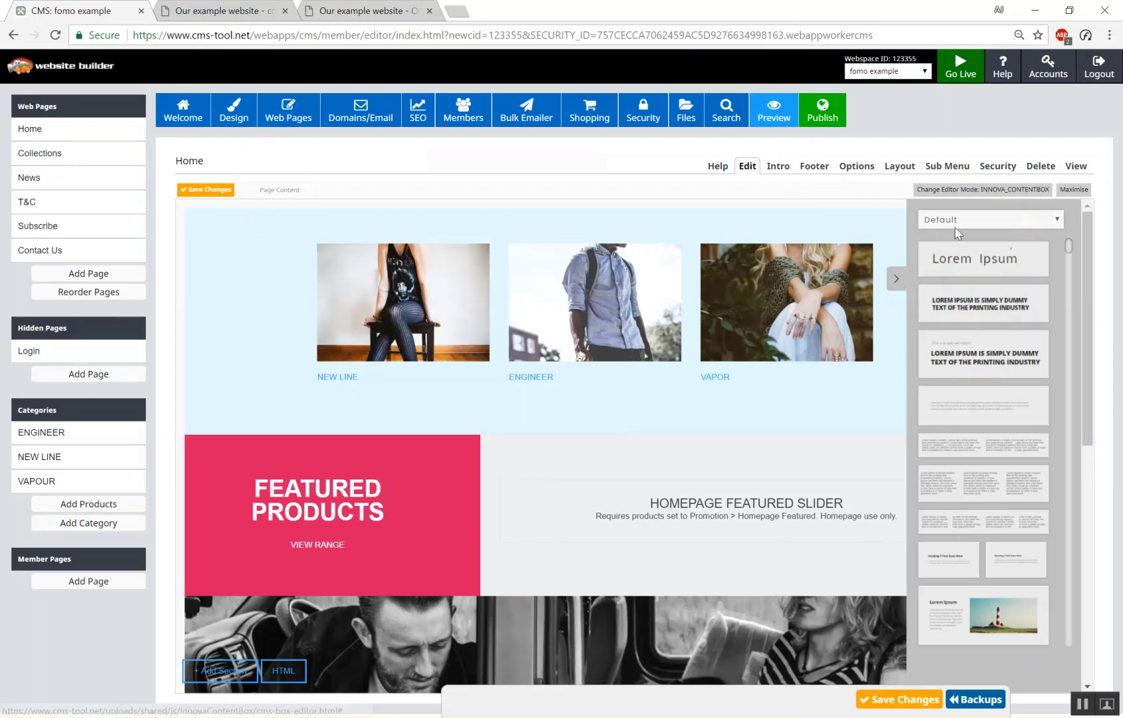
left_click(1000, 190)
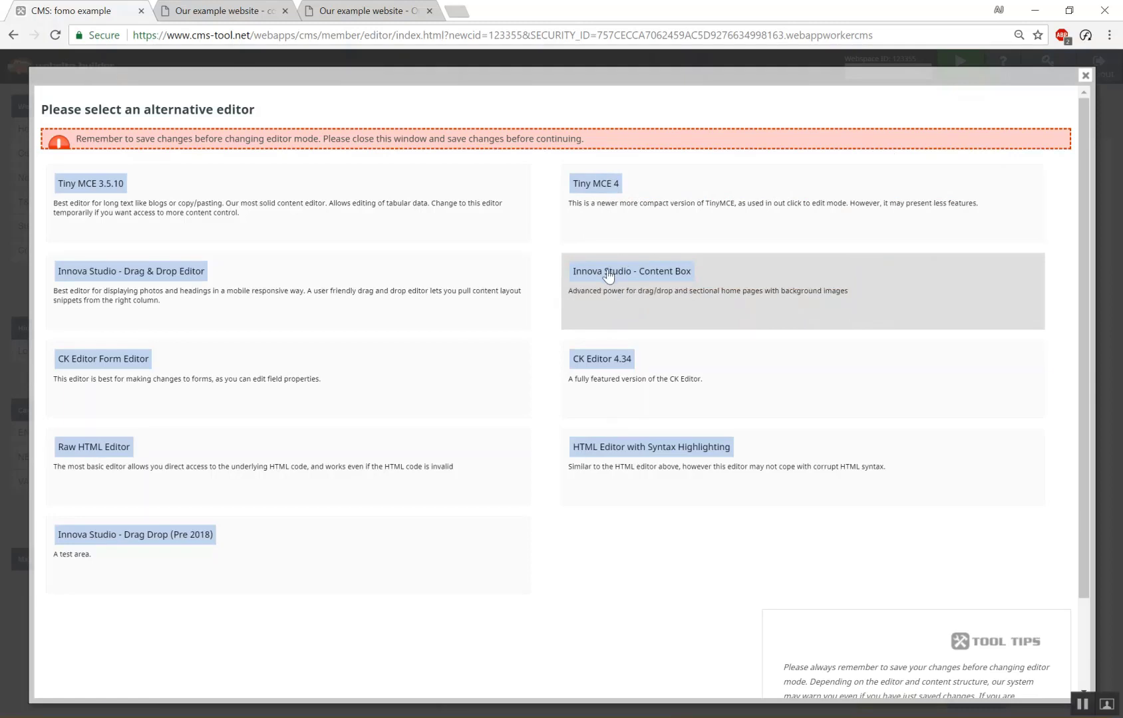
Switch to Innova Studio - Content Box, hide the snippet panel, and scroll to the subscribe section and back.
left_click(608, 276)
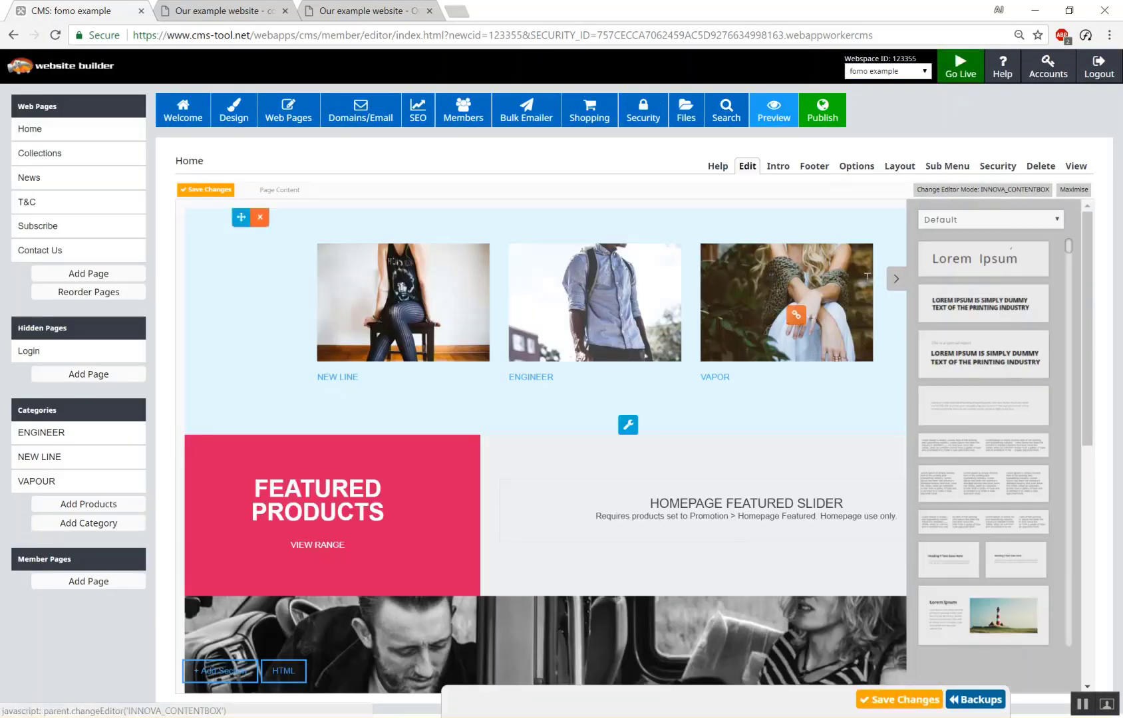
left_click(891, 280)
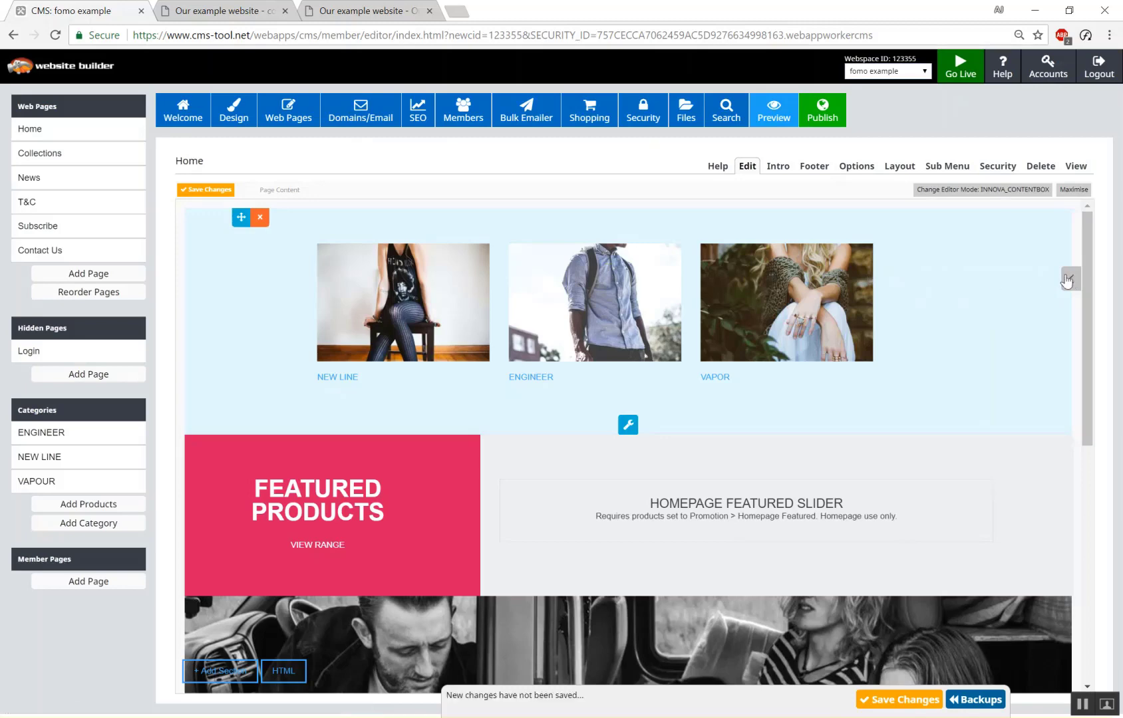
left_click_drag(1088, 303, 1091, 272)
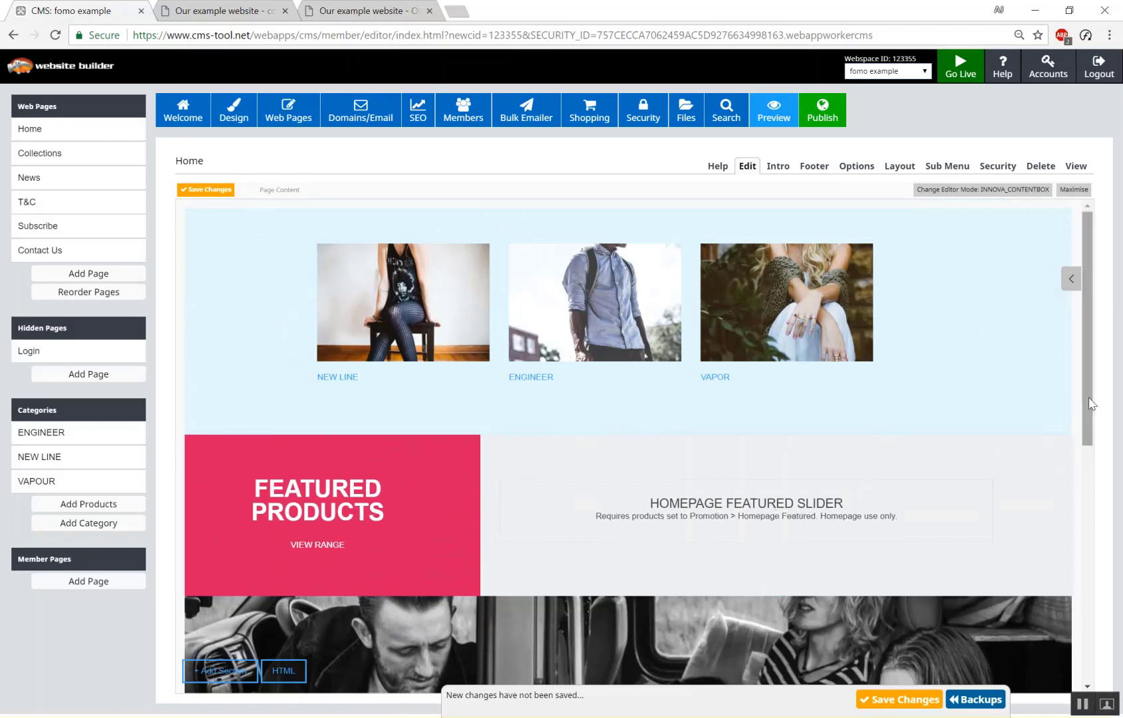
left_click_drag(1091, 404, 1084, 439)
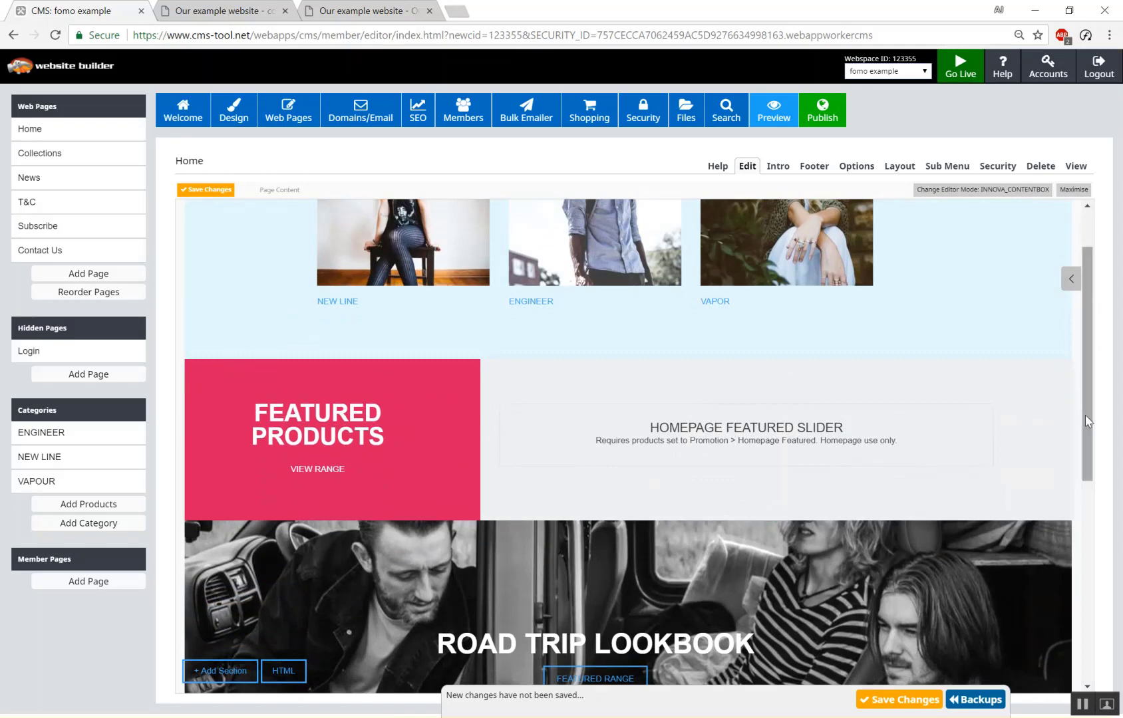
left_click_drag(1085, 415, 1078, 625)
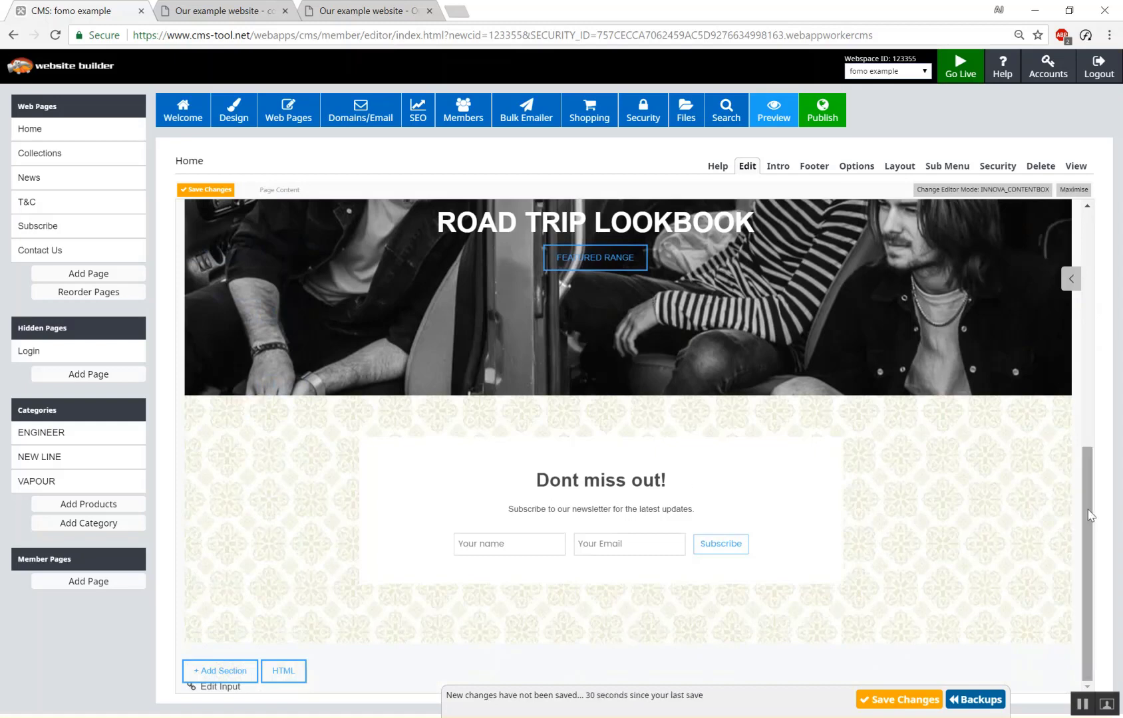
left_click_drag(1092, 510, 1073, 280)
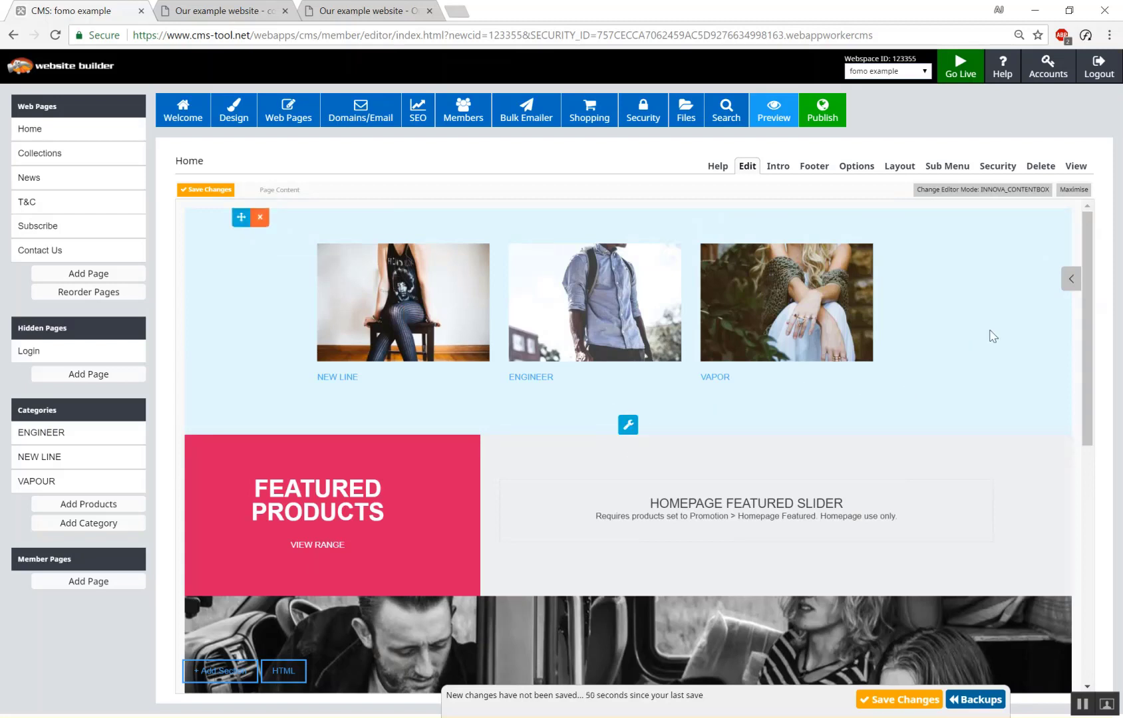
Drop paragraph snippets below the three category images and by the Homepage Featured Slider.
left_click(1070, 278)
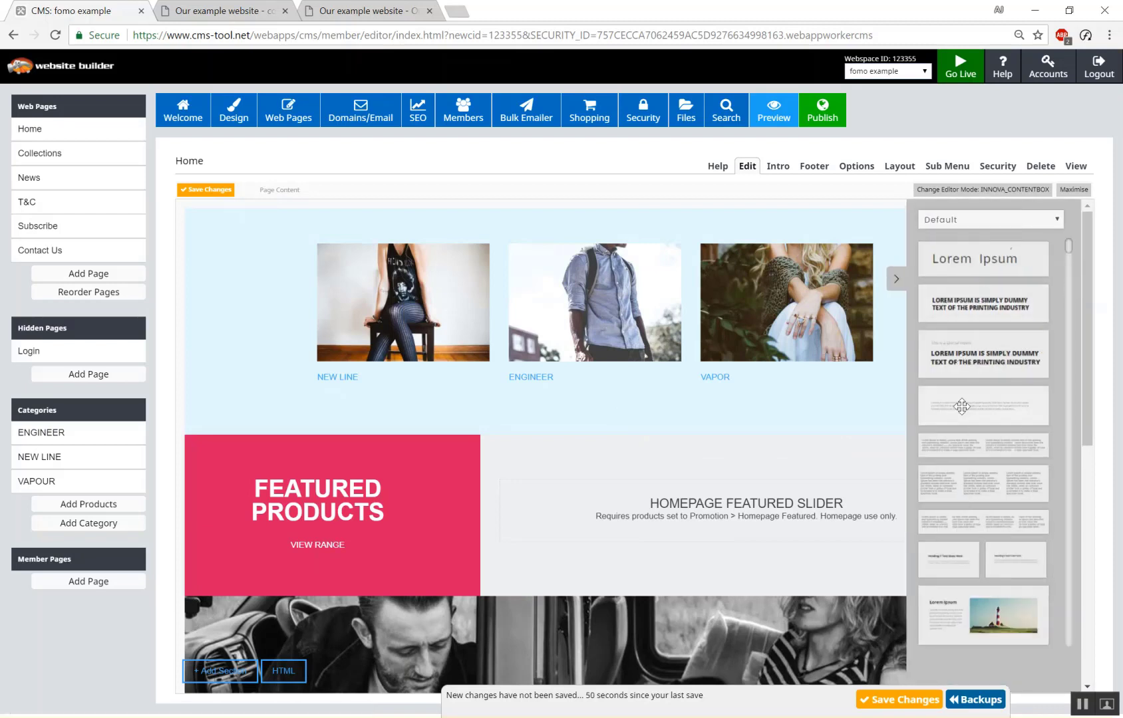
left_click_drag(958, 403, 750, 367)
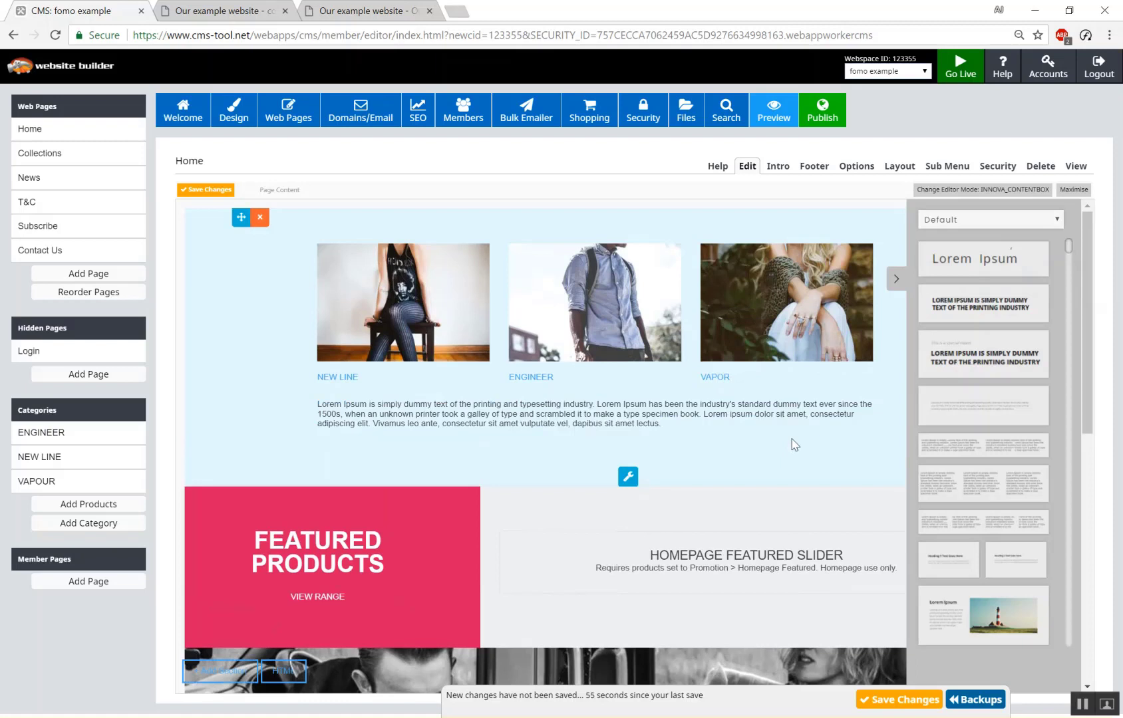
left_click_drag(974, 401, 761, 551)
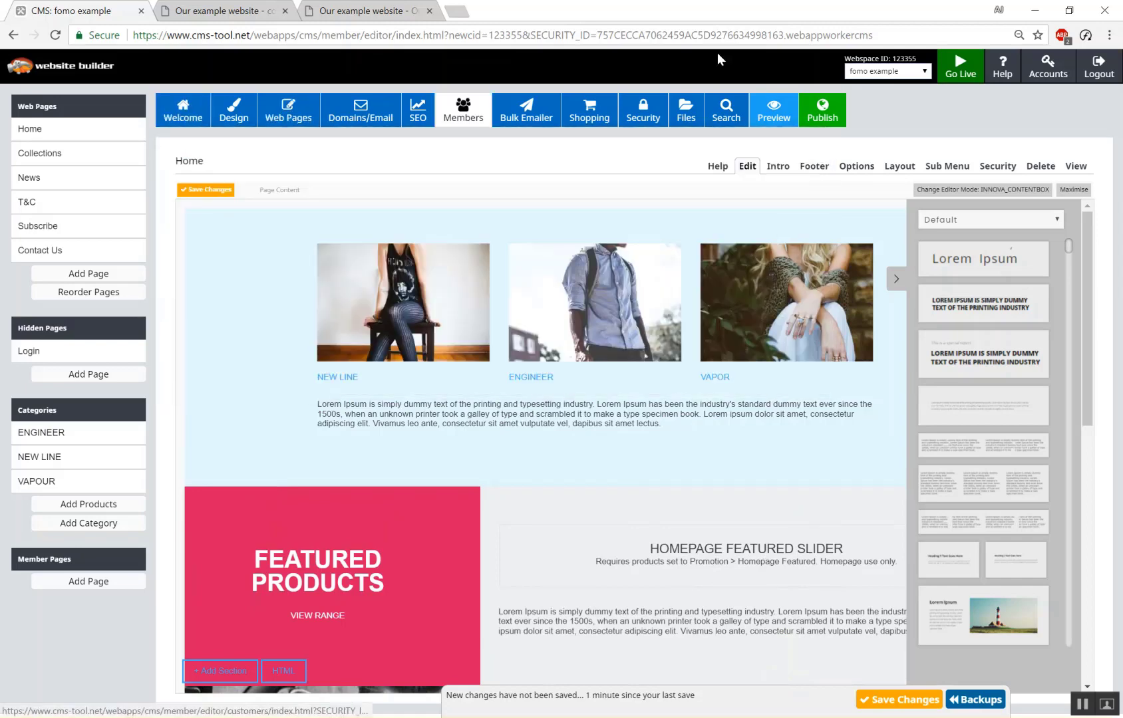
Switch back to the copied site webspace and open its Home page.
left_click(879, 73)
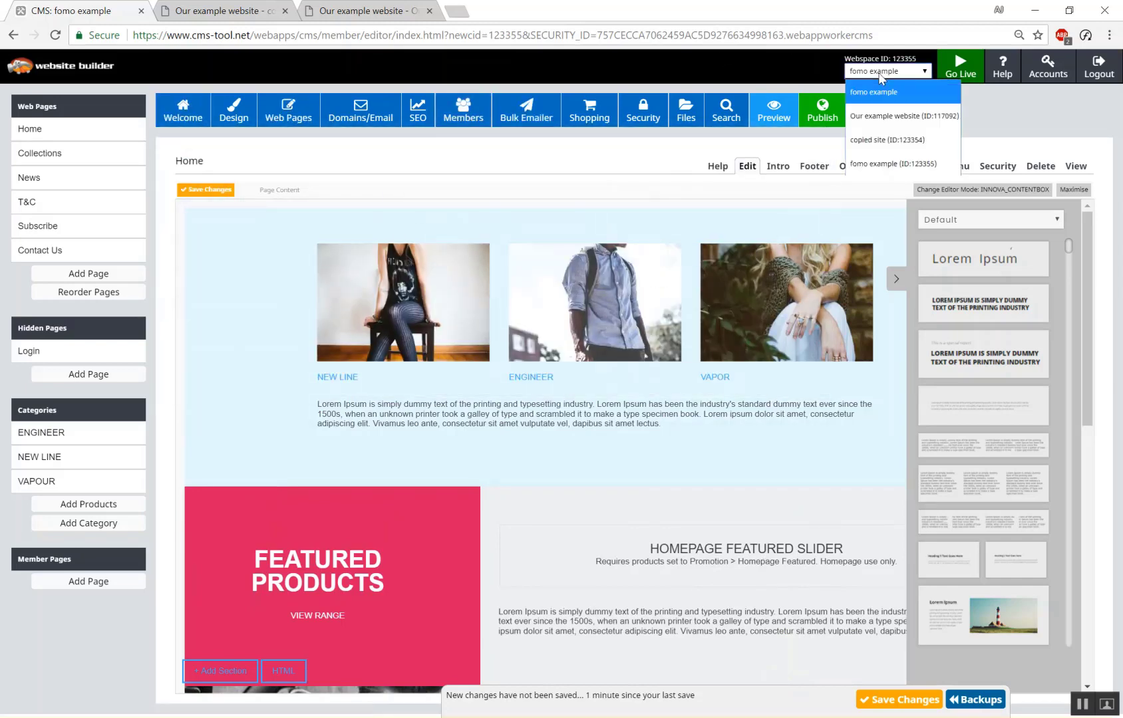
left_click(874, 141)
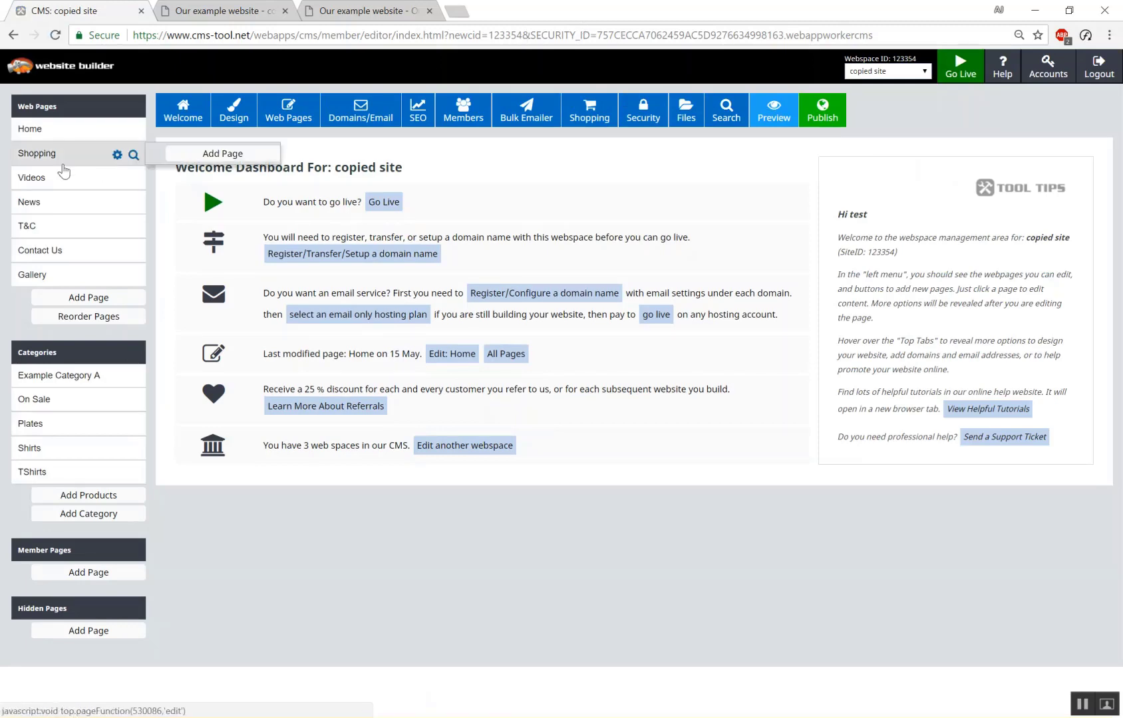
mouse_move(62, 138)
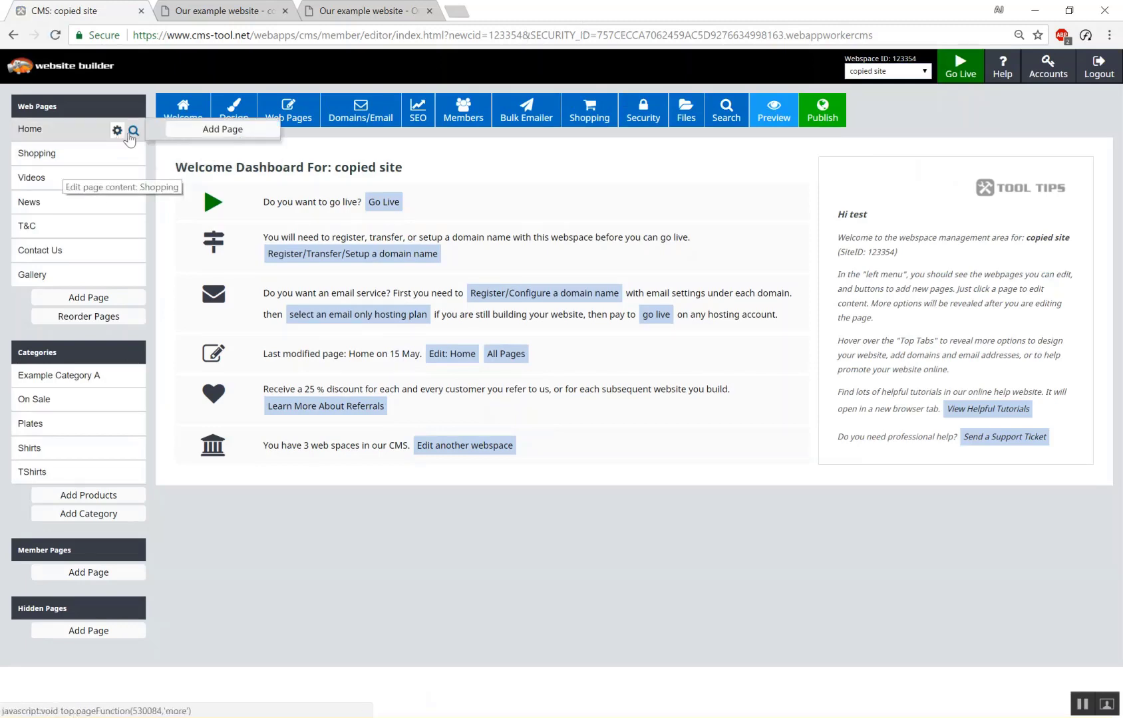
left_click(58, 137)
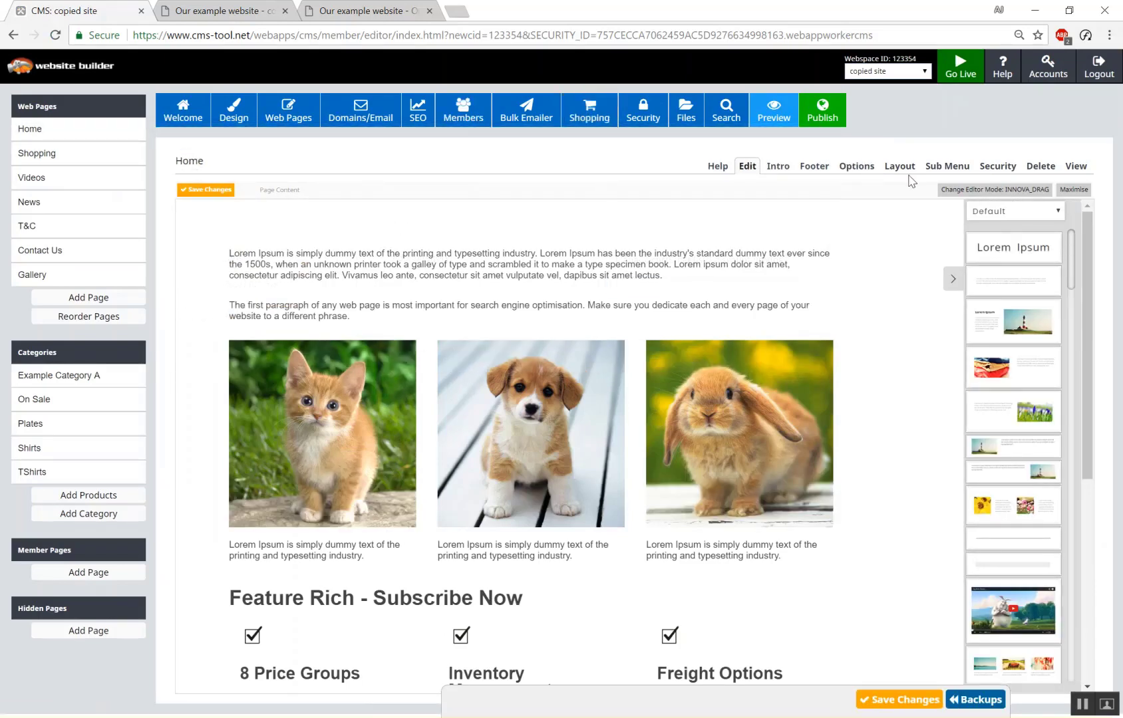
Change the Home page to the Innova Studio - Content Box editor and save it.
left_click(962, 191)
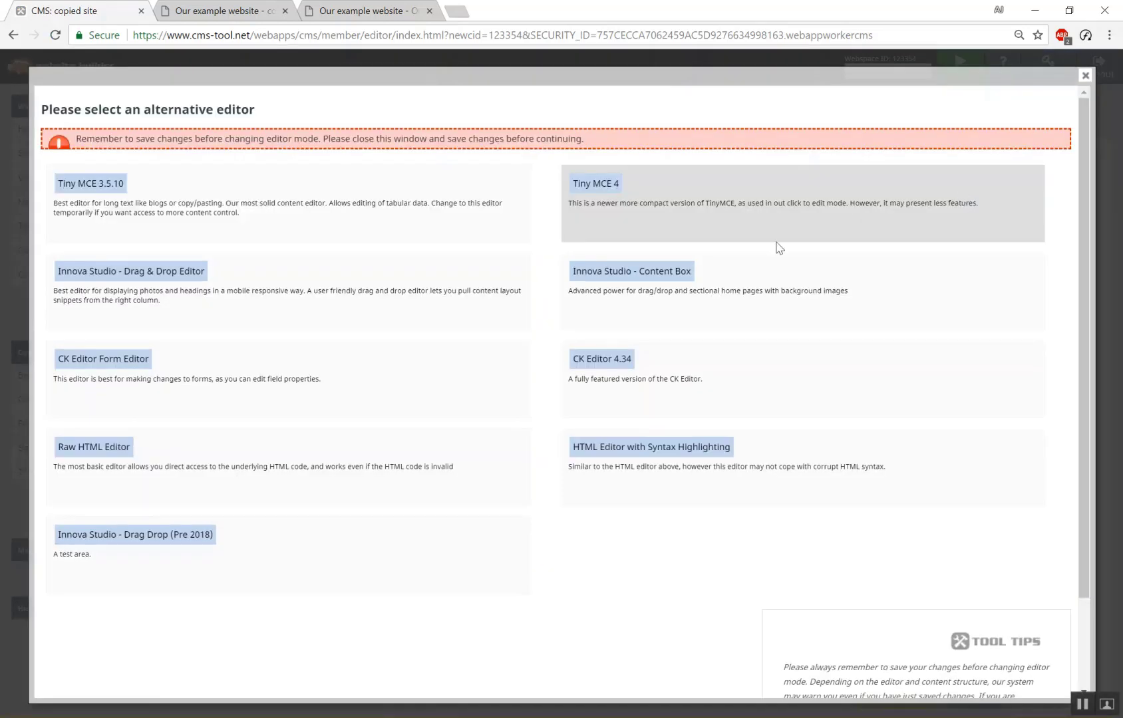
left_click(664, 272)
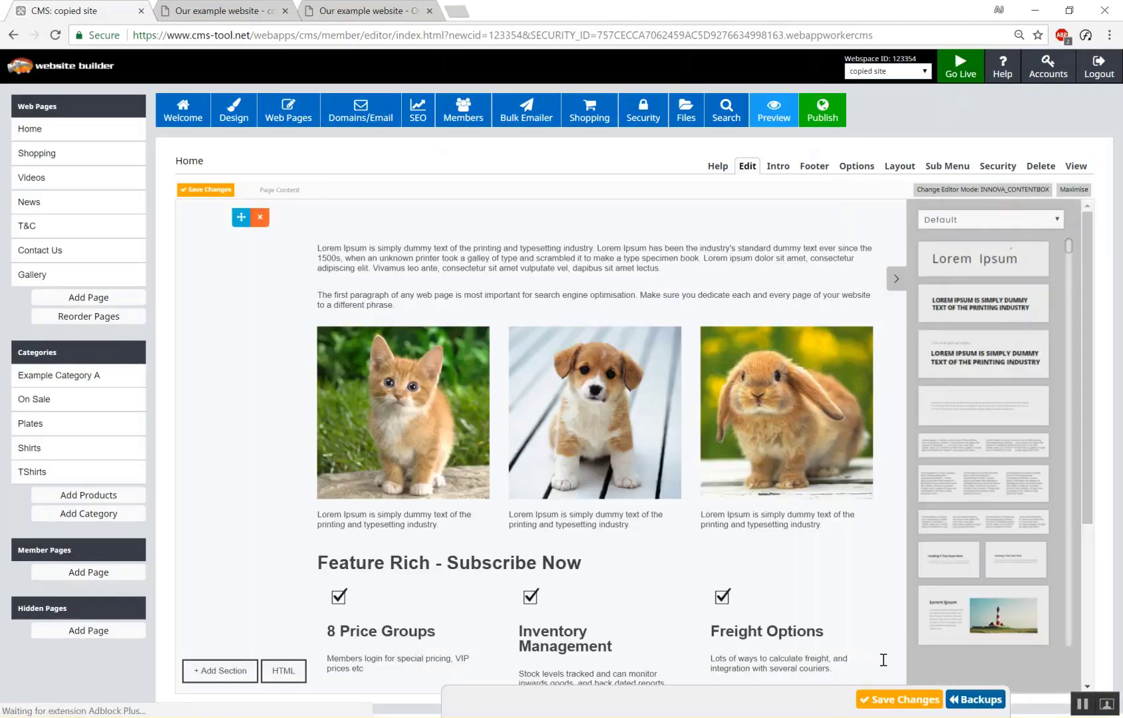
left_click(888, 700)
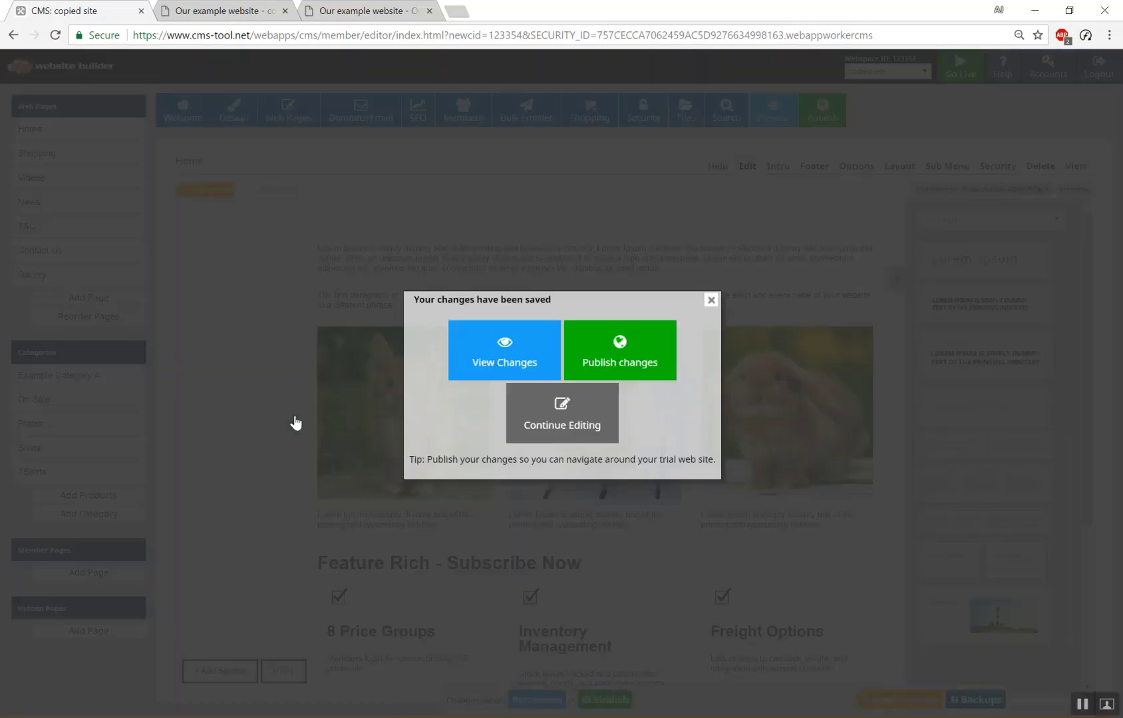
Append a 'Lorem Ipsum is simply dummy text' heading-and-paragraph section and open its Box Settings.
left_click(272, 389)
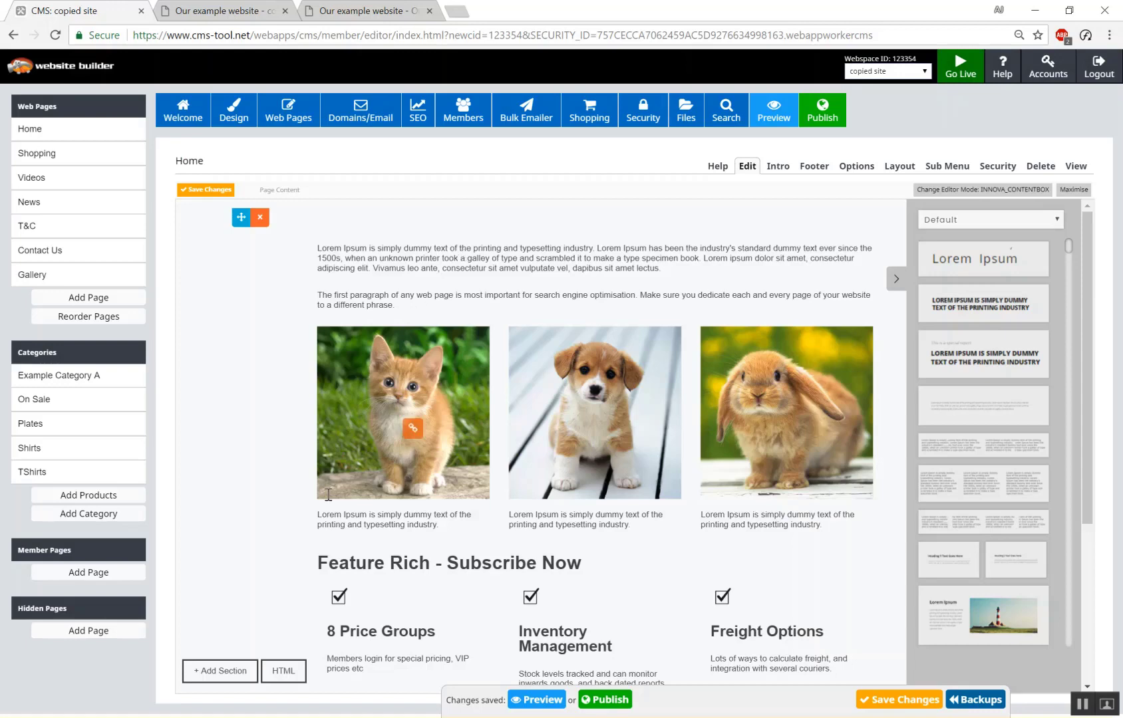
left_click(216, 672)
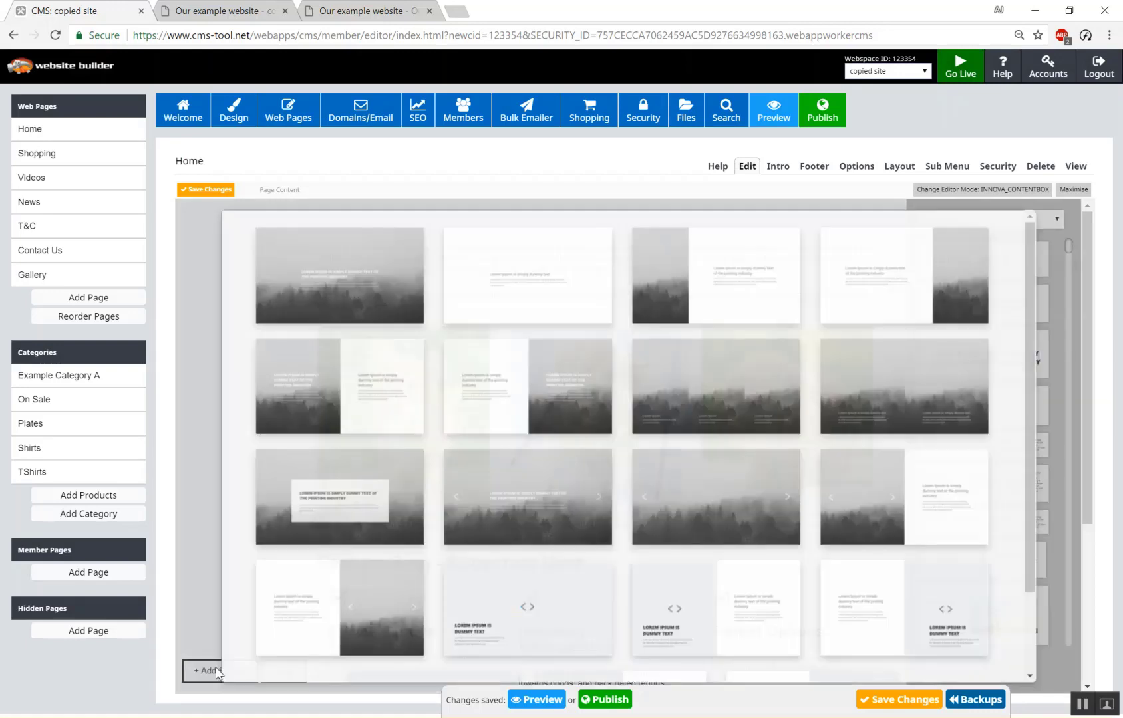
left_click(540, 273)
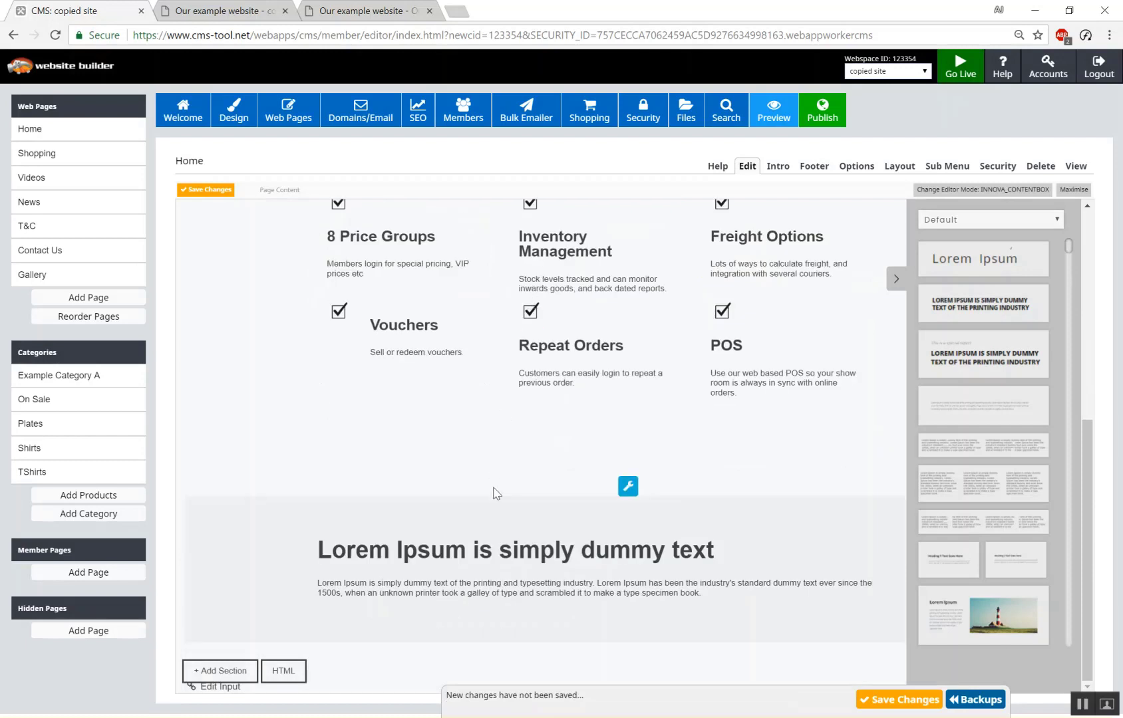
left_click(504, 552)
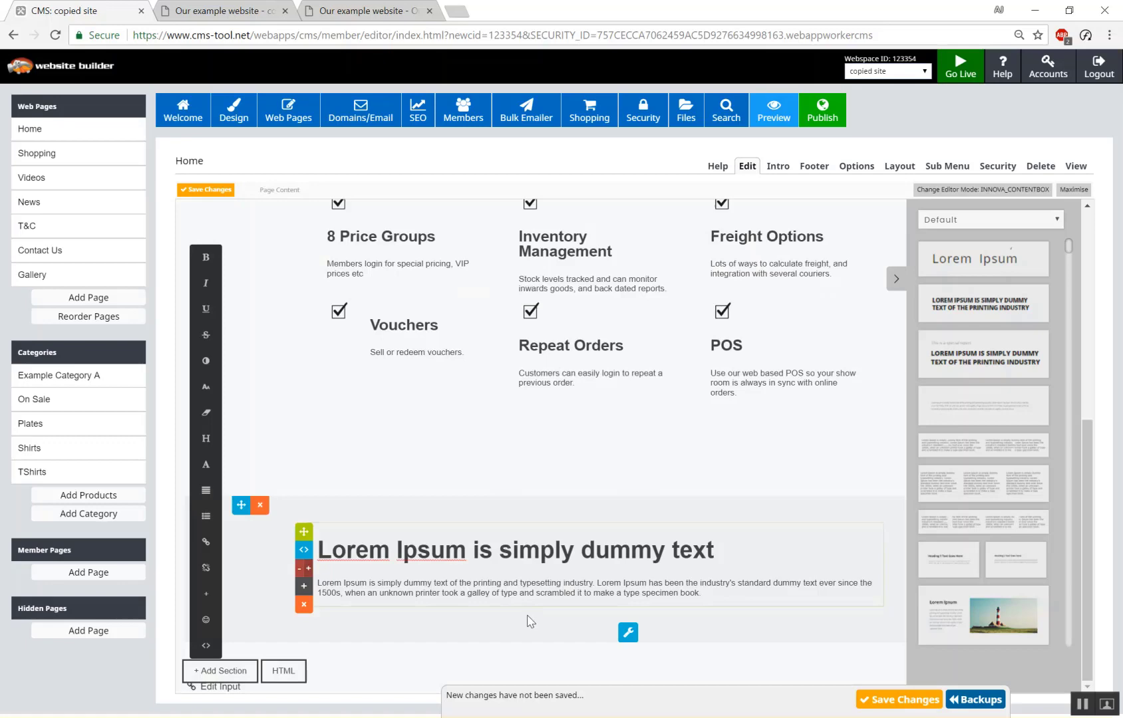
left_click(628, 632)
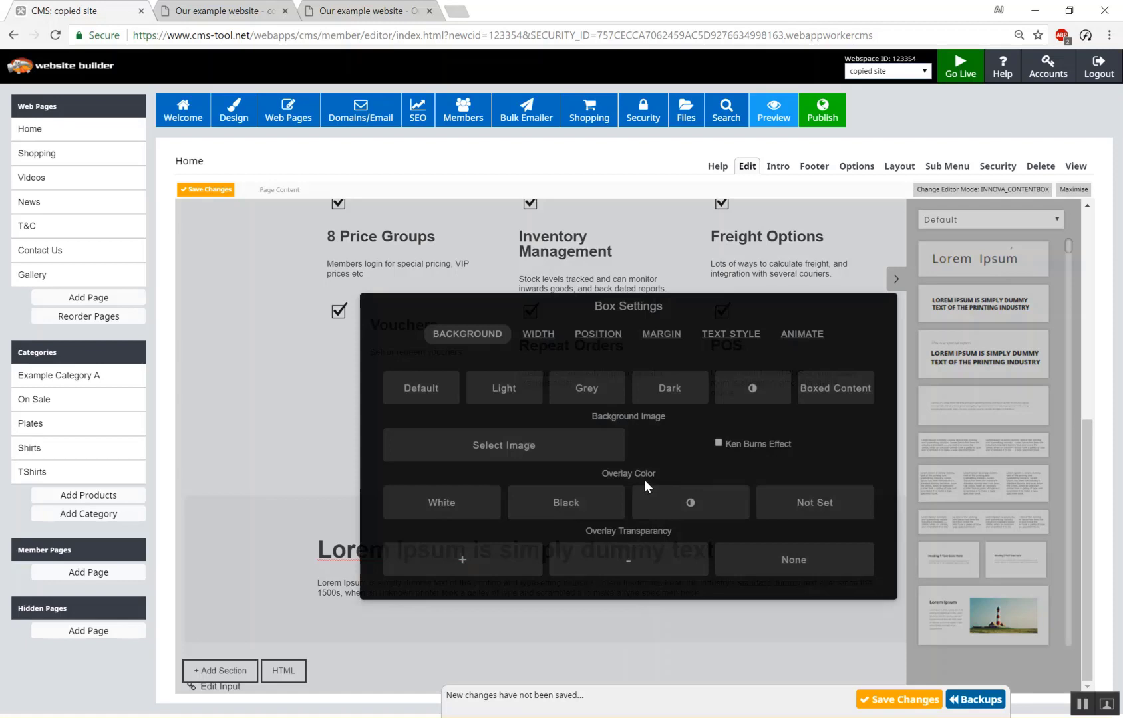
Set the section's Box Settings background to Dark and close the dialog.
left_click(684, 399)
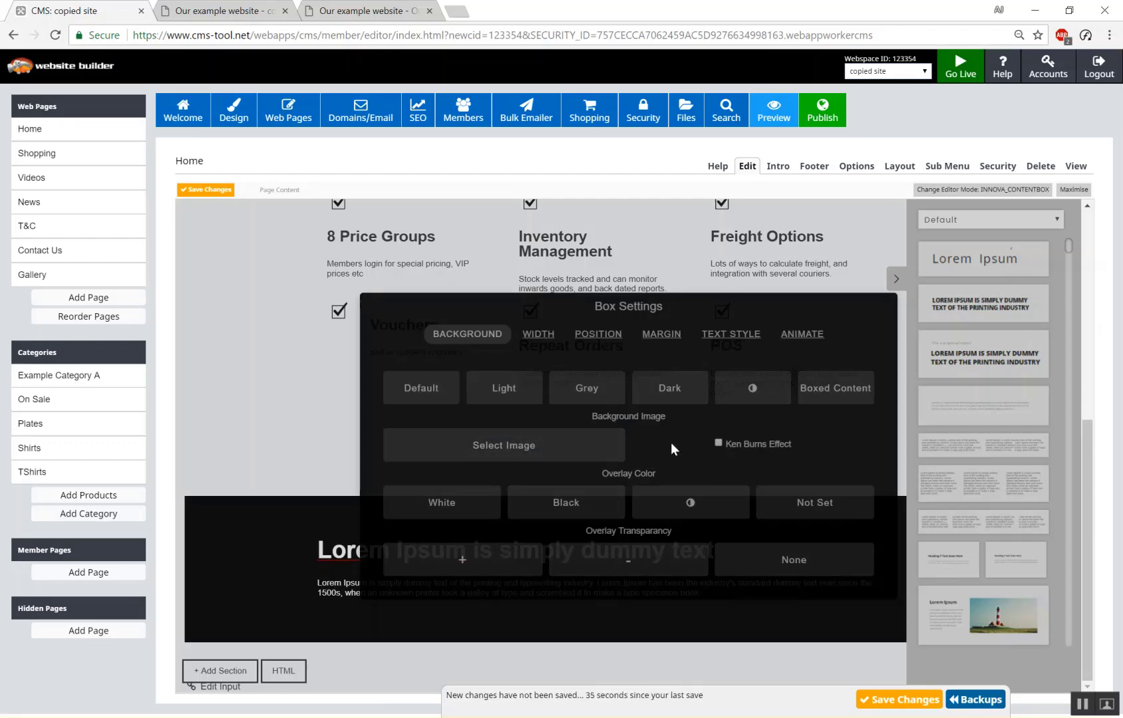
left_click(602, 610)
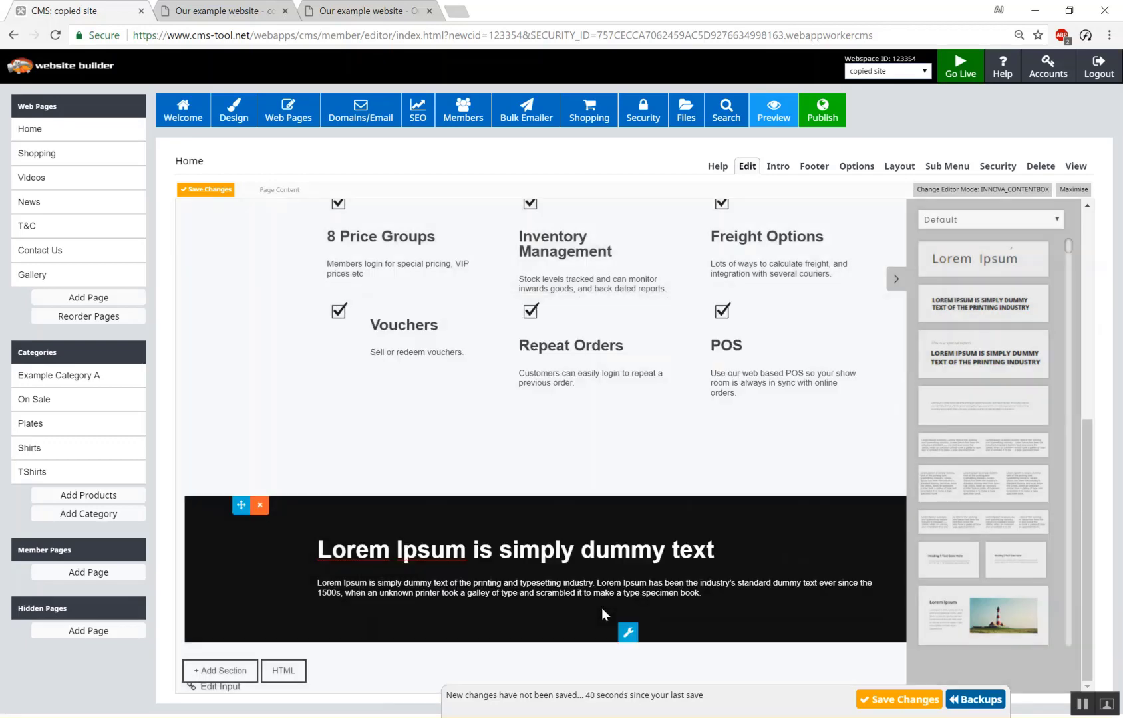
Set the dark Lorem Ipsum section's height to 60% and save the Home page.
left_click(242, 505)
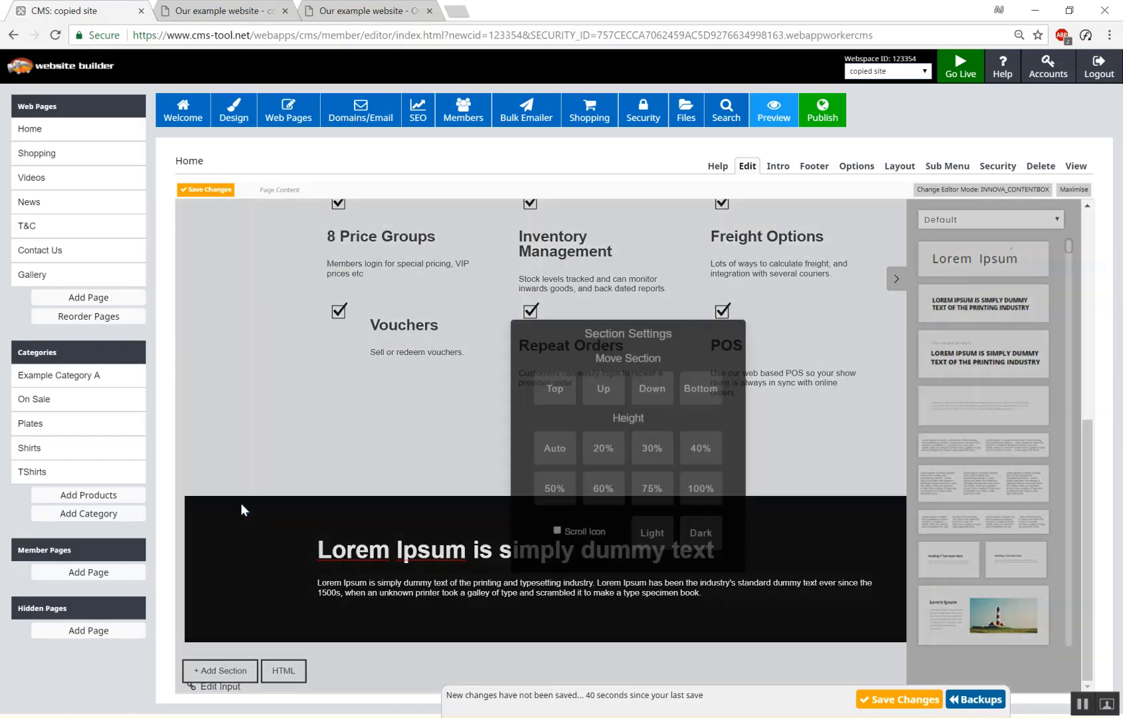
left_click(605, 491)
scroll(606, 491, "down", 2)
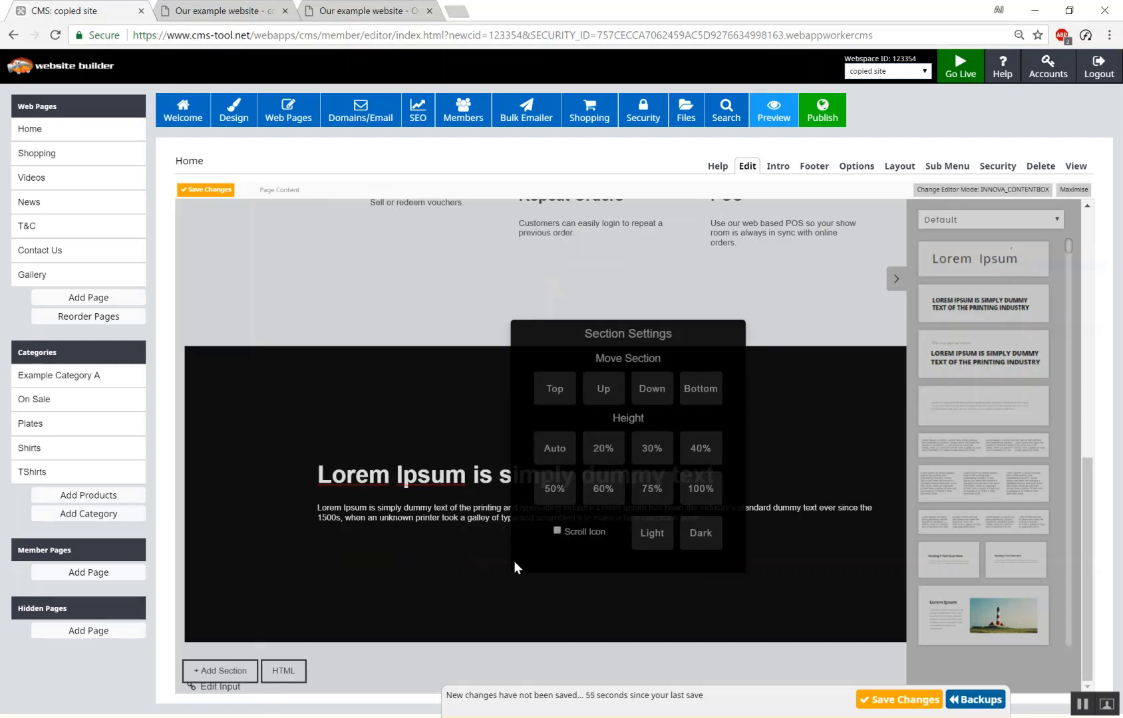
left_click(511, 595)
key("ctrl+a")
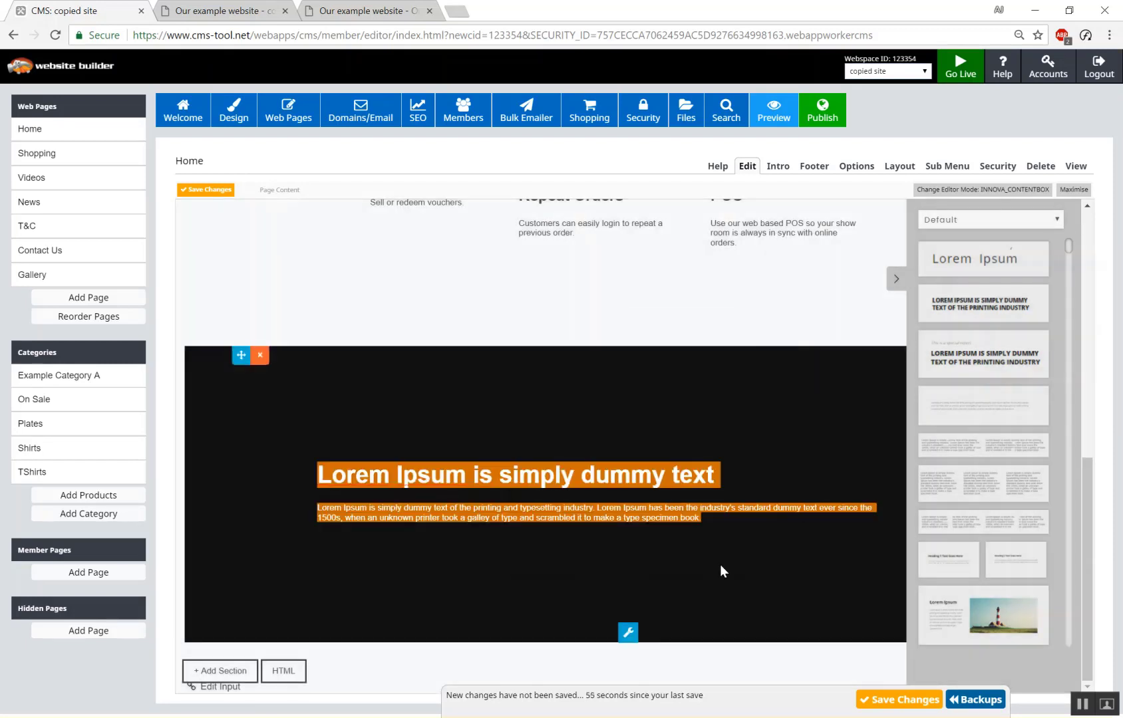
left_click(879, 699)
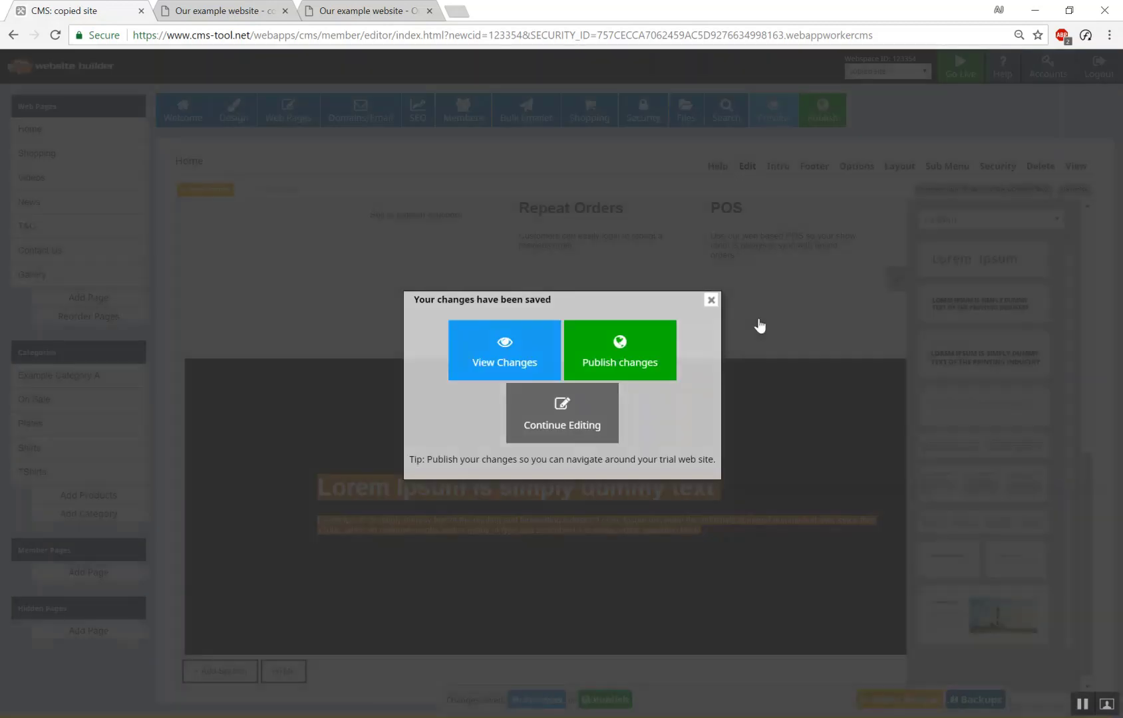
Reload the live site to confirm the dark banner sits above On Sale products, then return to the builder.
left_click(759, 326)
left_click(197, 18)
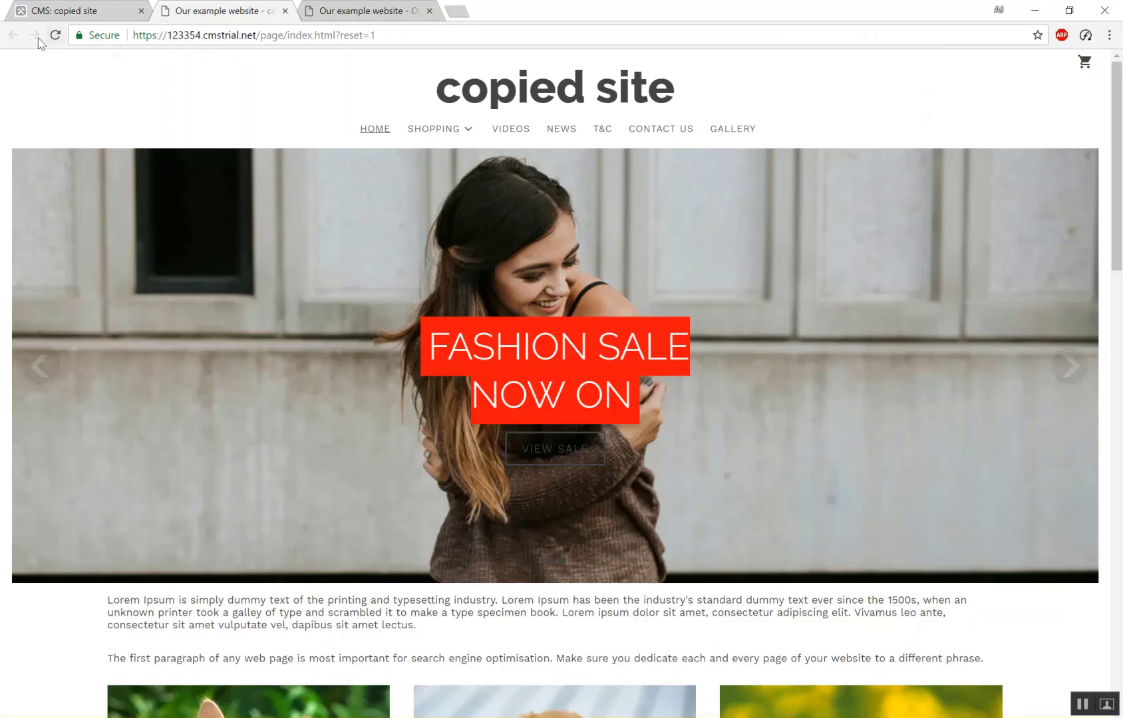
left_click(55, 35)
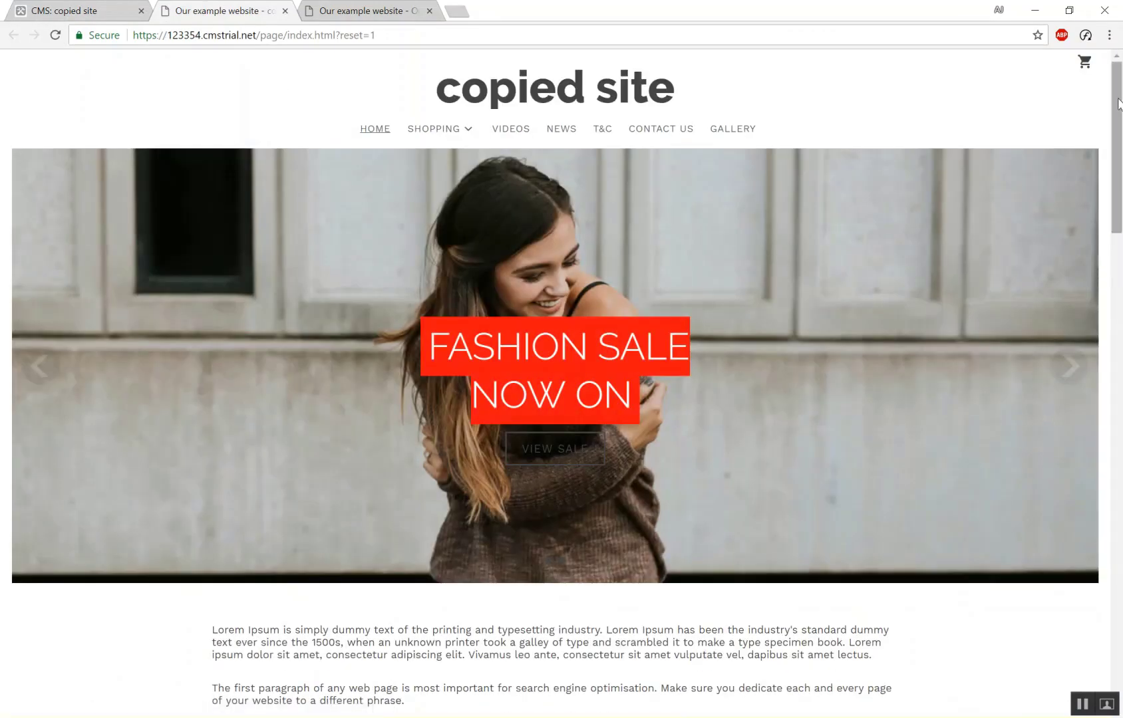
left_click_drag(1119, 104, 1111, 534)
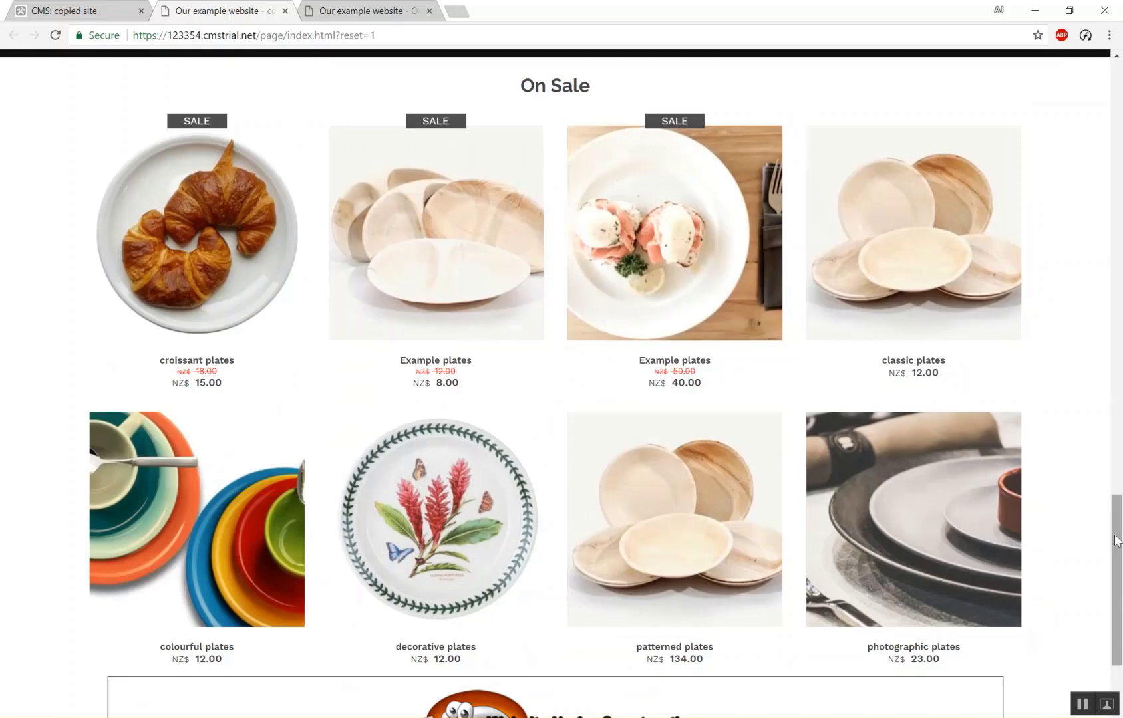
left_click_drag(1115, 540, 1119, 469)
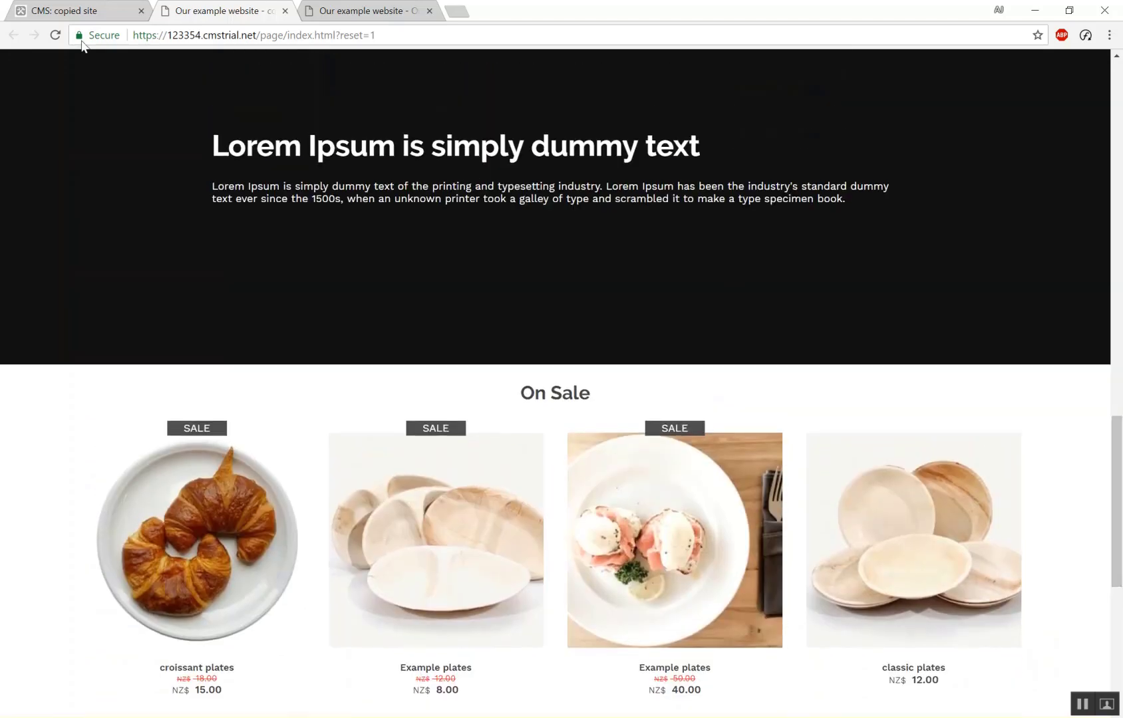
left_click(103, 8)
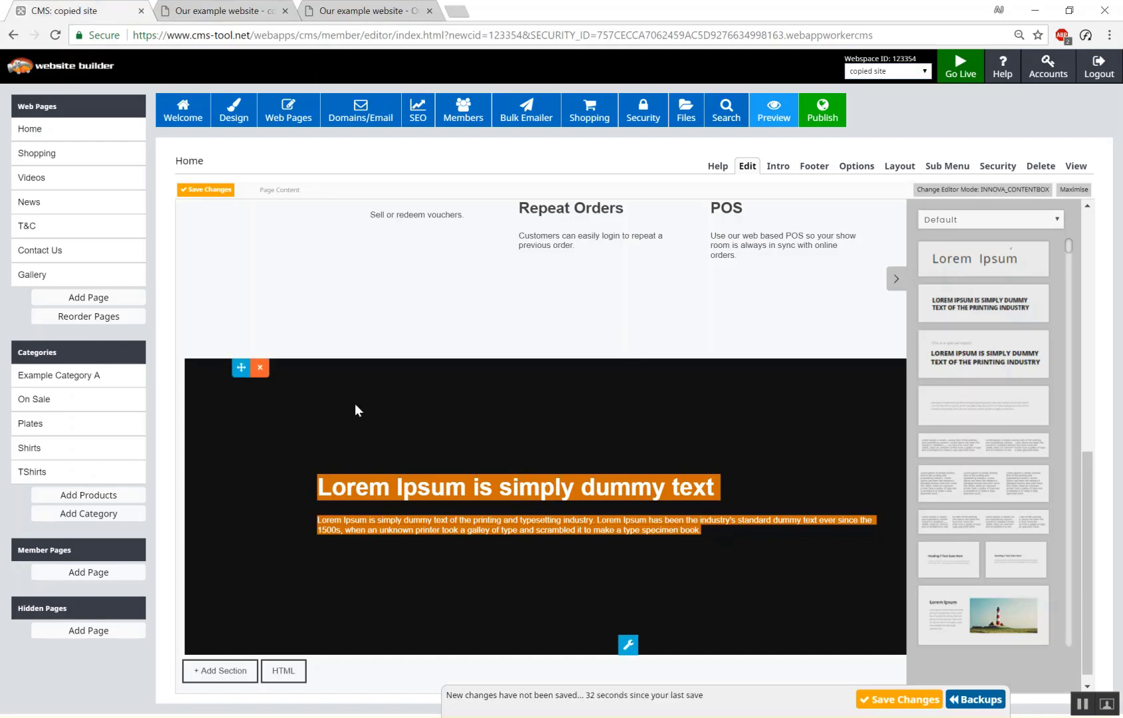
Apply Move Section > Top to the dark Lorem Ipsum banner and save the Home page.
left_click(240, 369)
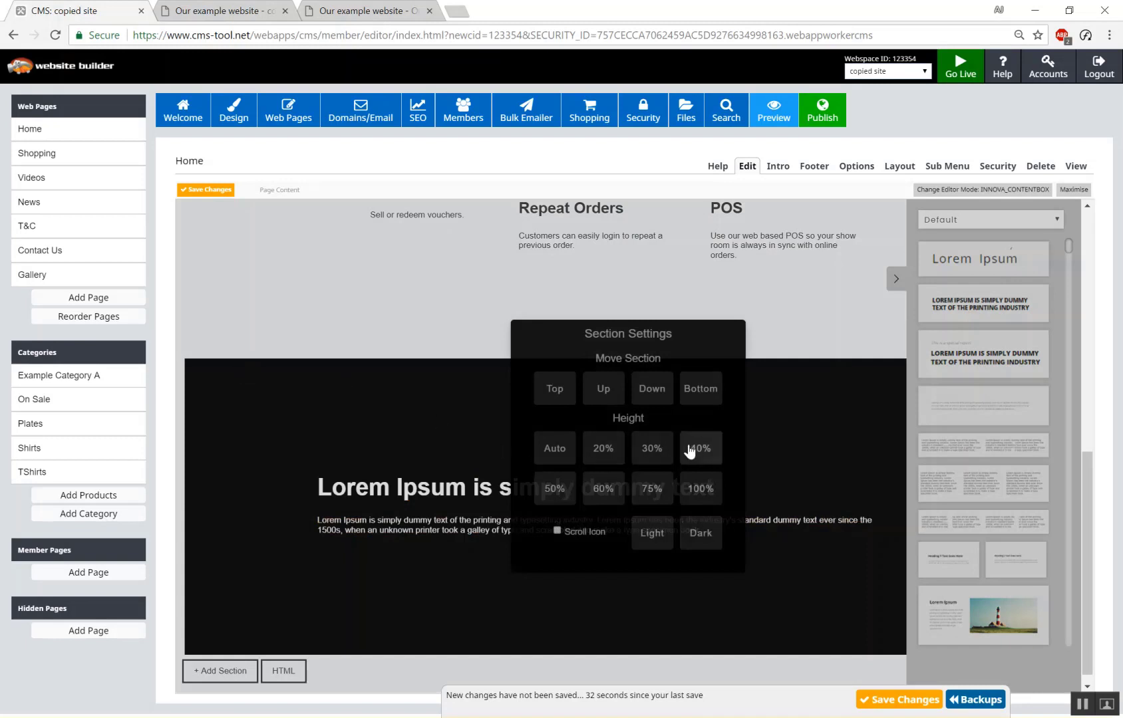
left_click(435, 425)
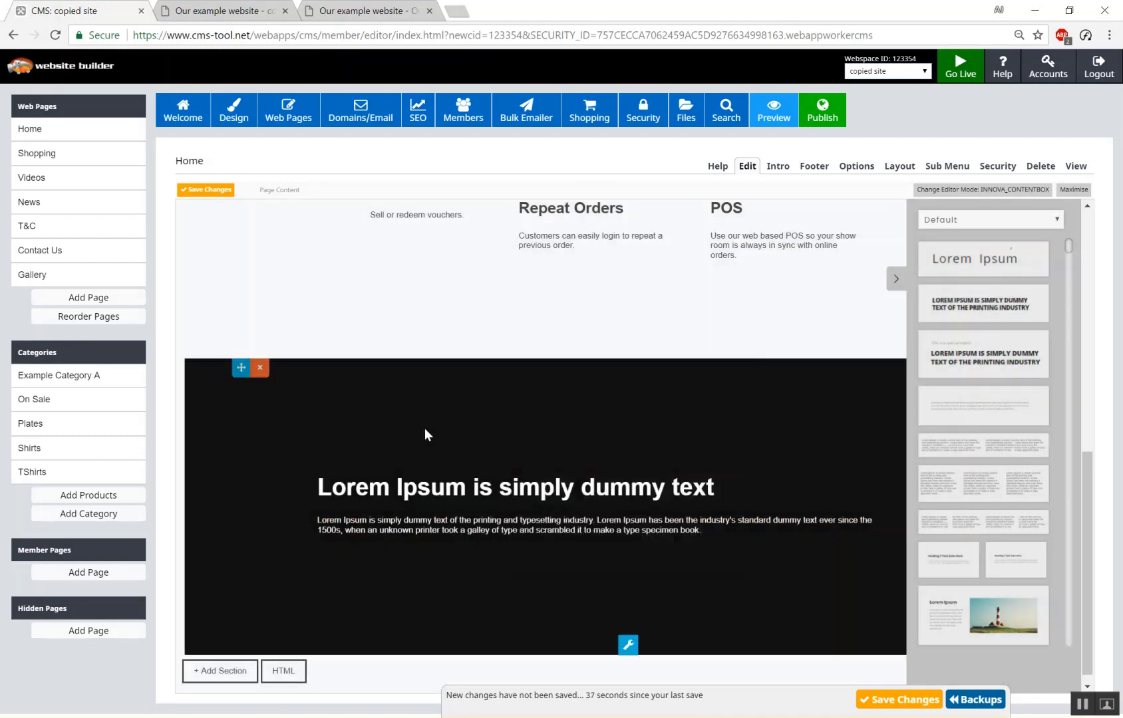
left_click(240, 368)
left_click(555, 398)
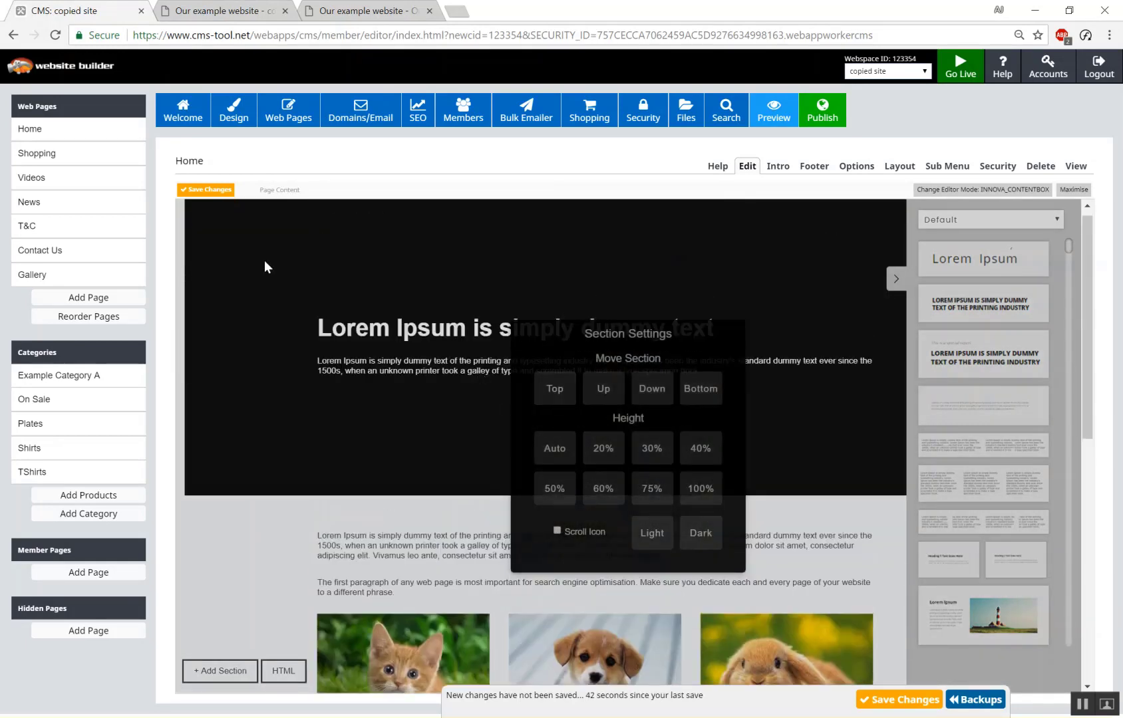
left_click(265, 266)
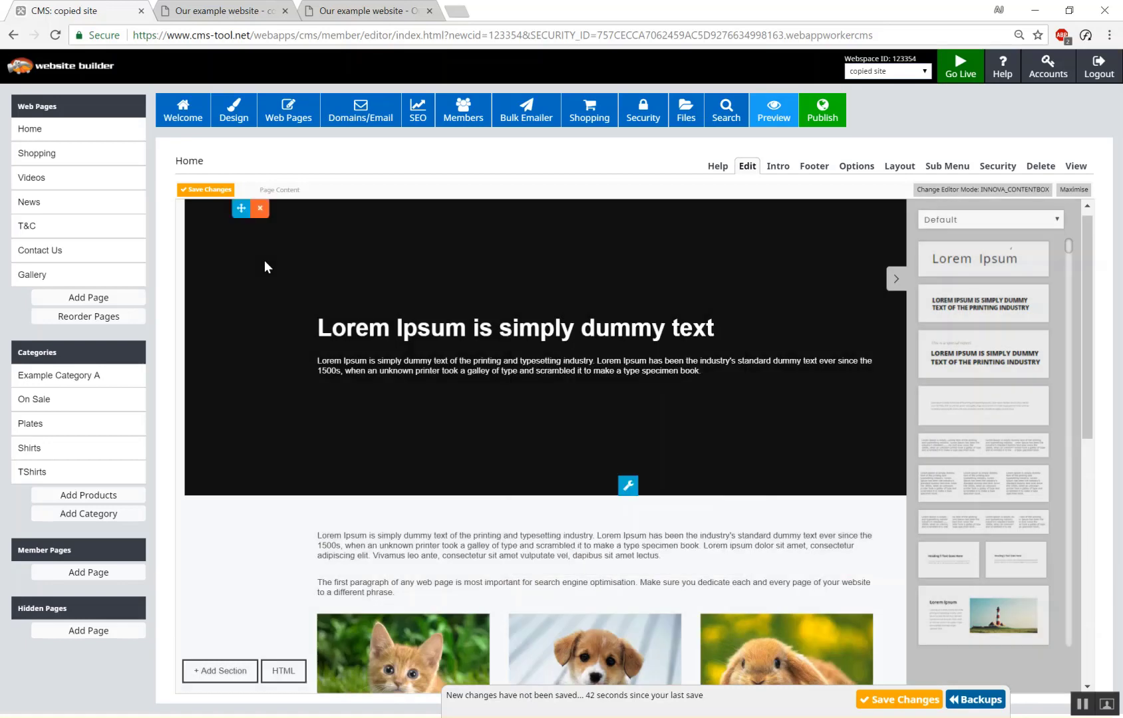
left_click(212, 192)
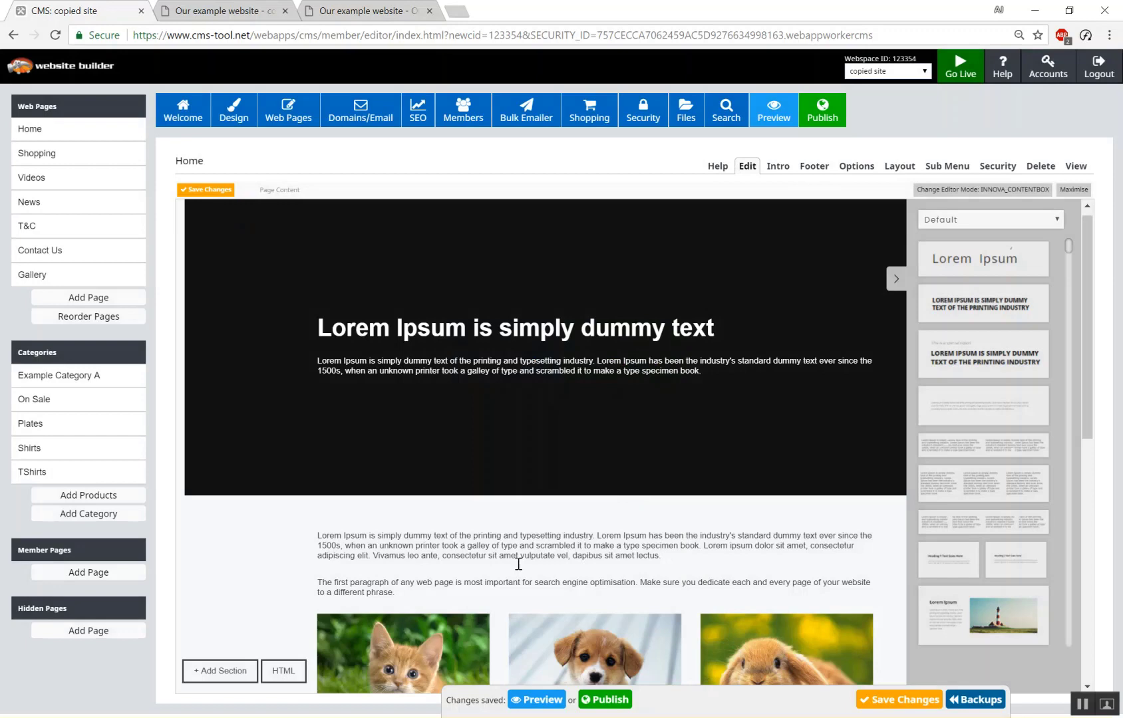
Add a new heading-and-paragraph section with the heading 'PRODUCTS ON SALE'.
left_click(214, 671)
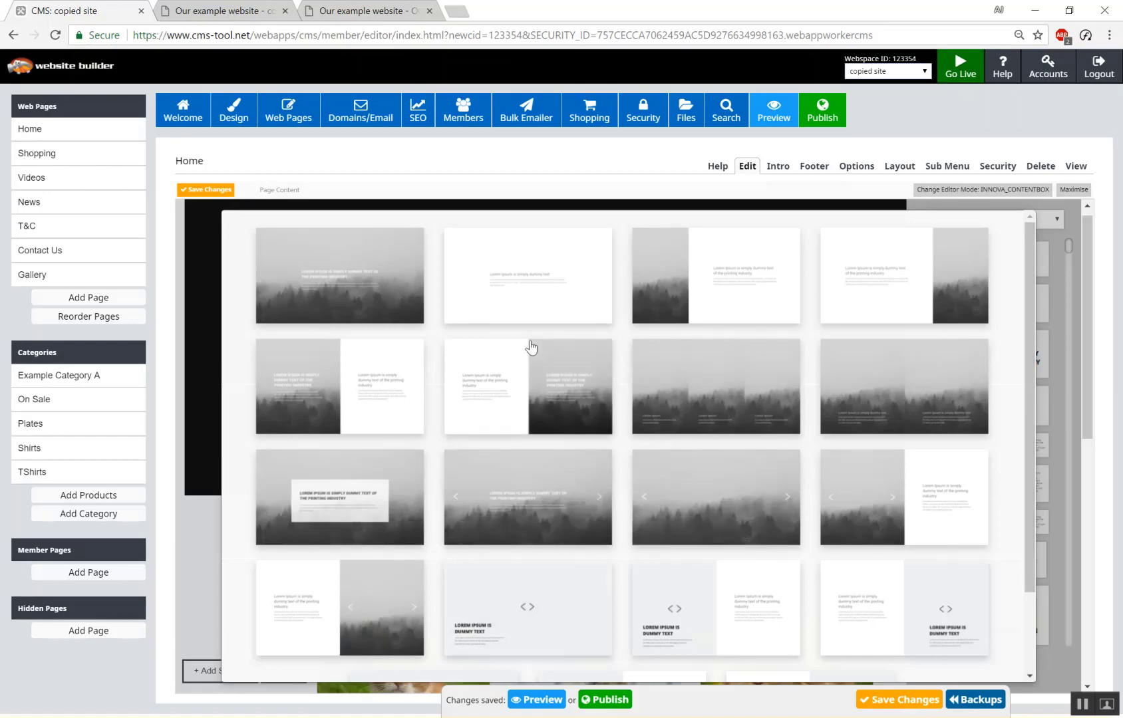
left_click(550, 274)
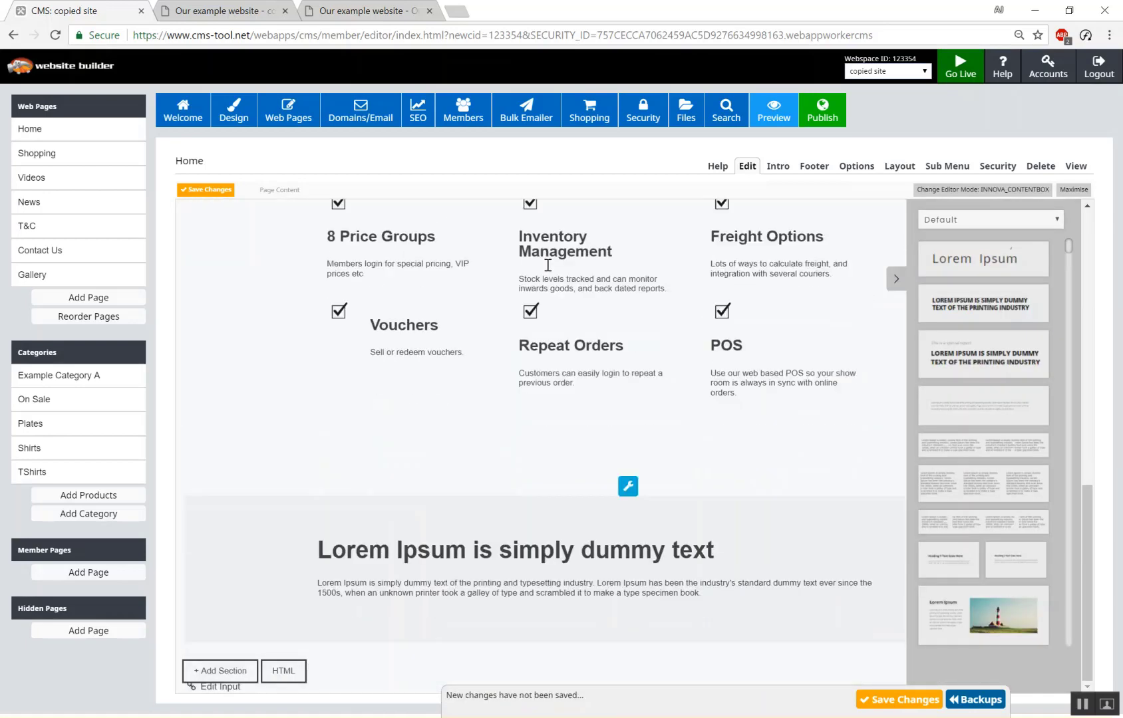
left_click(585, 542)
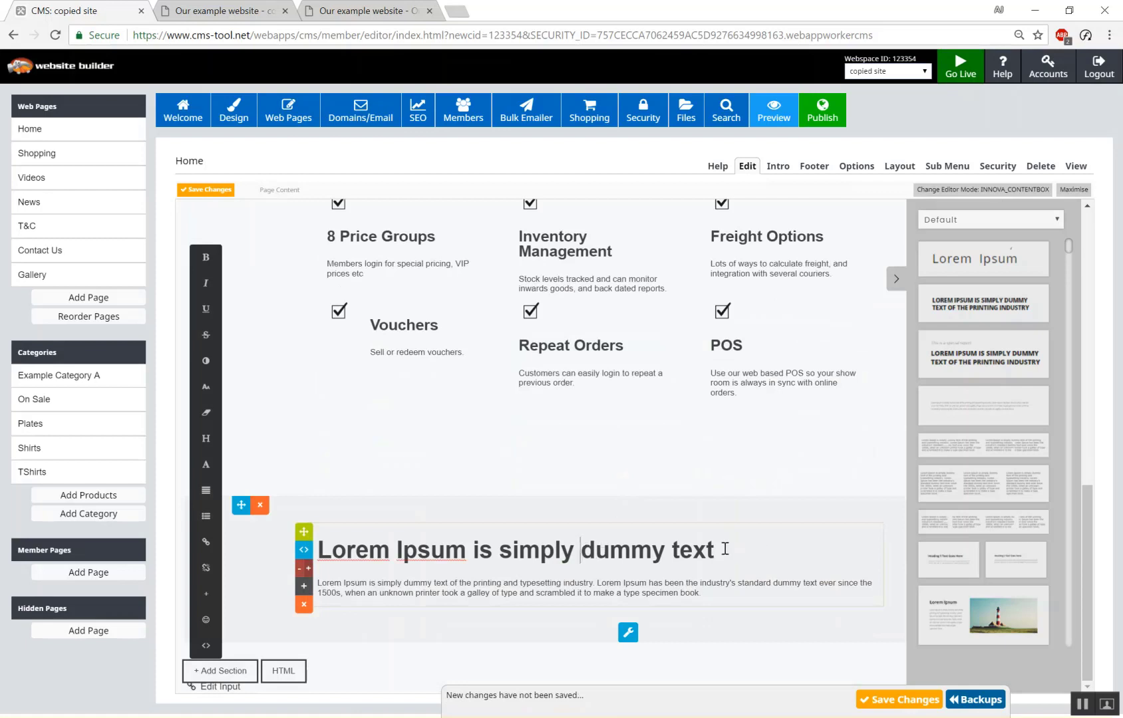
triple_click(580, 543)
type("O")
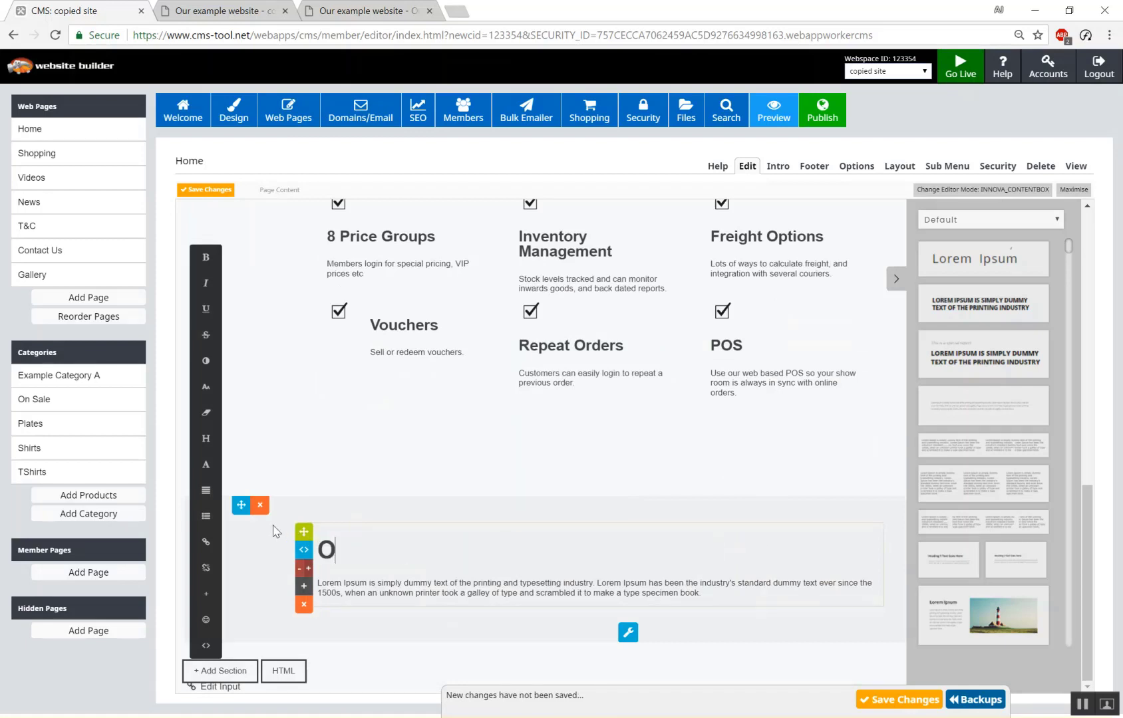
type("UR")
key("BackSpace")
key("BackSpace")
key("BackSpace")
type("PRODUCTS ON SALE")
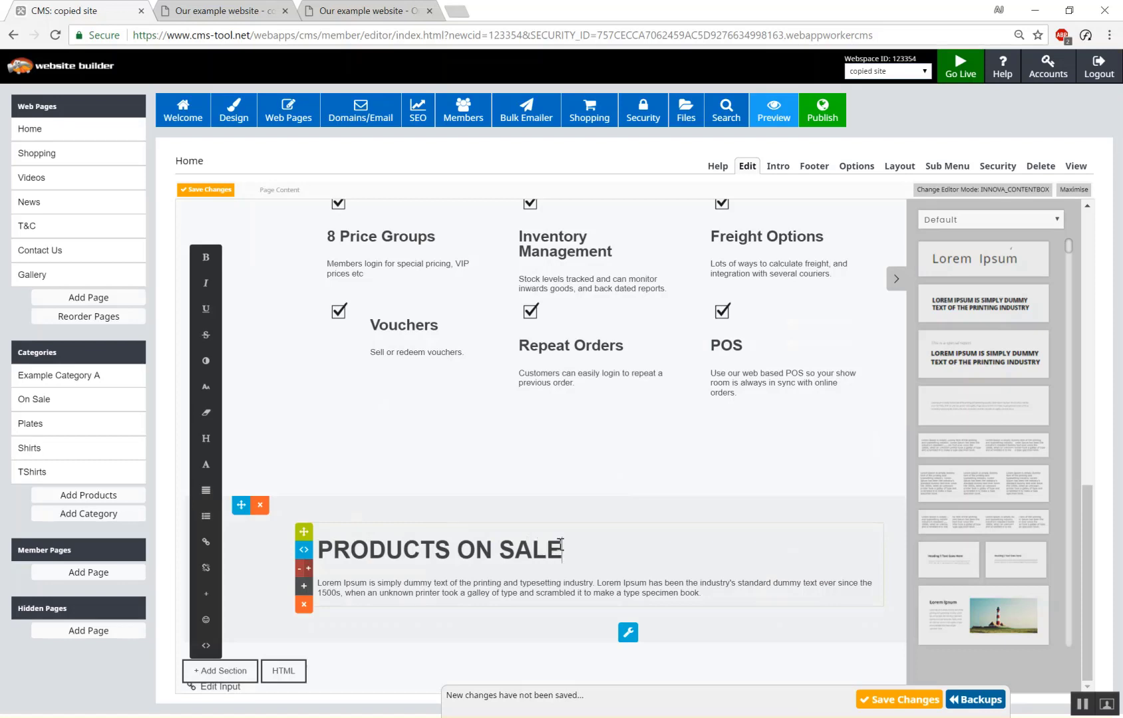
Centre the PRODUCTS ON SALE heading, delete the placeholder paragraph, and save the page.
left_click_drag(564, 550, 303, 555)
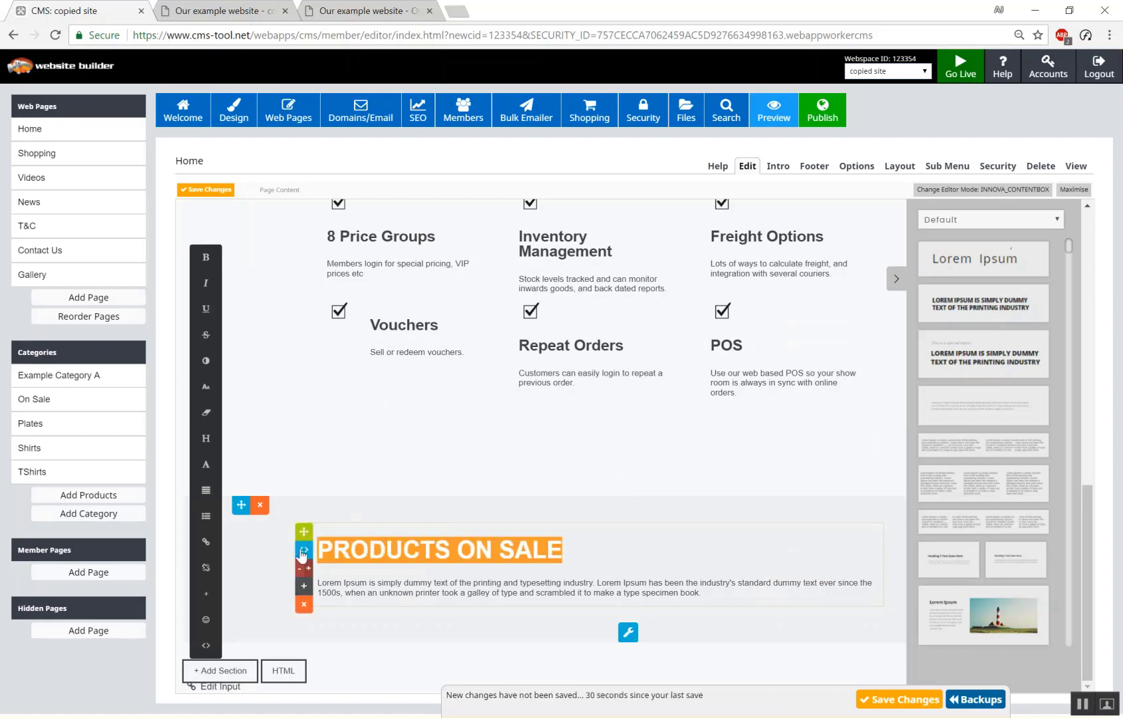
left_click(207, 491)
left_click(251, 432)
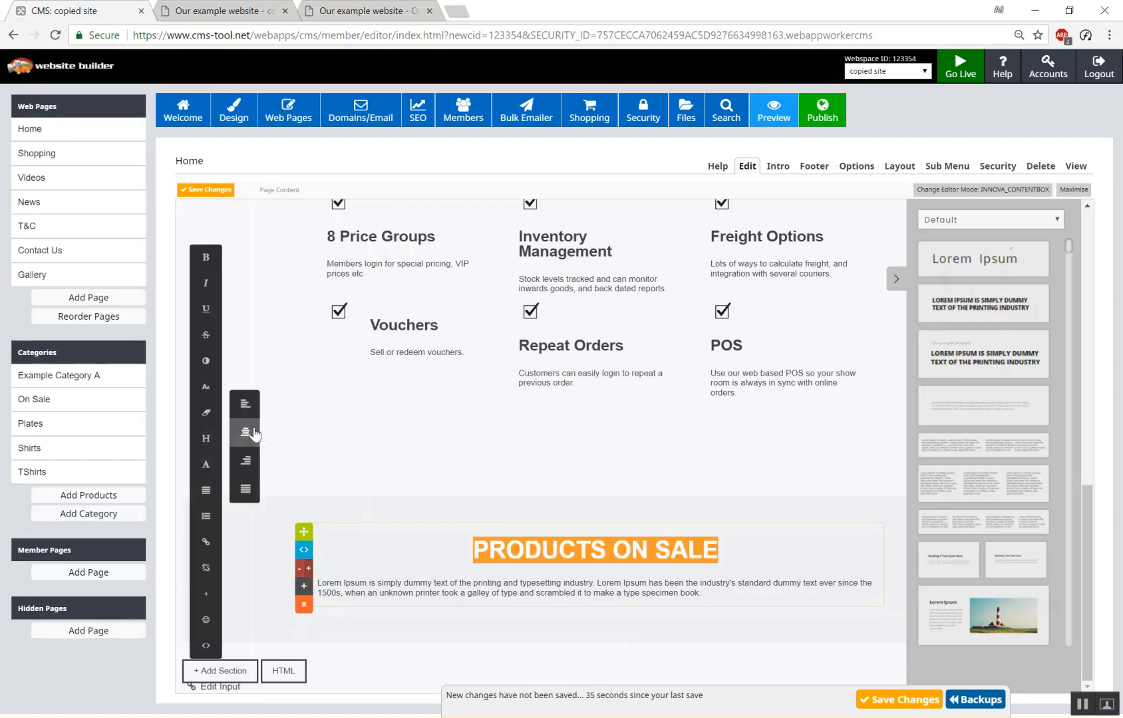
left_click_drag(724, 541, 732, 589)
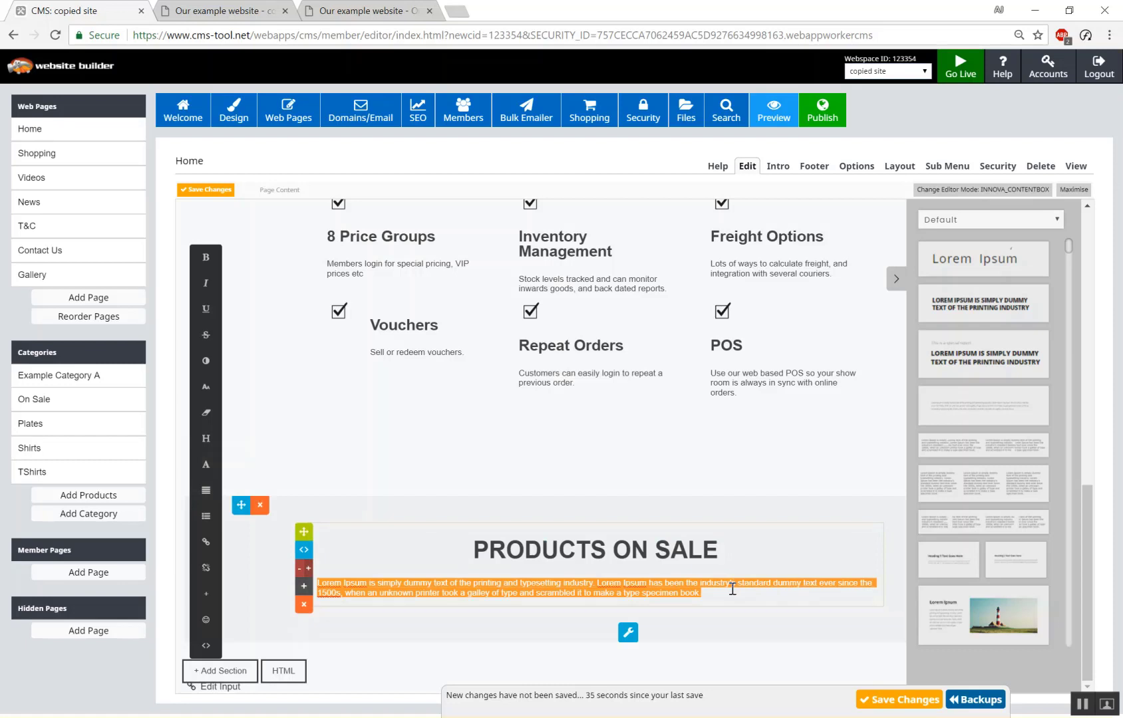
key("BackSpace")
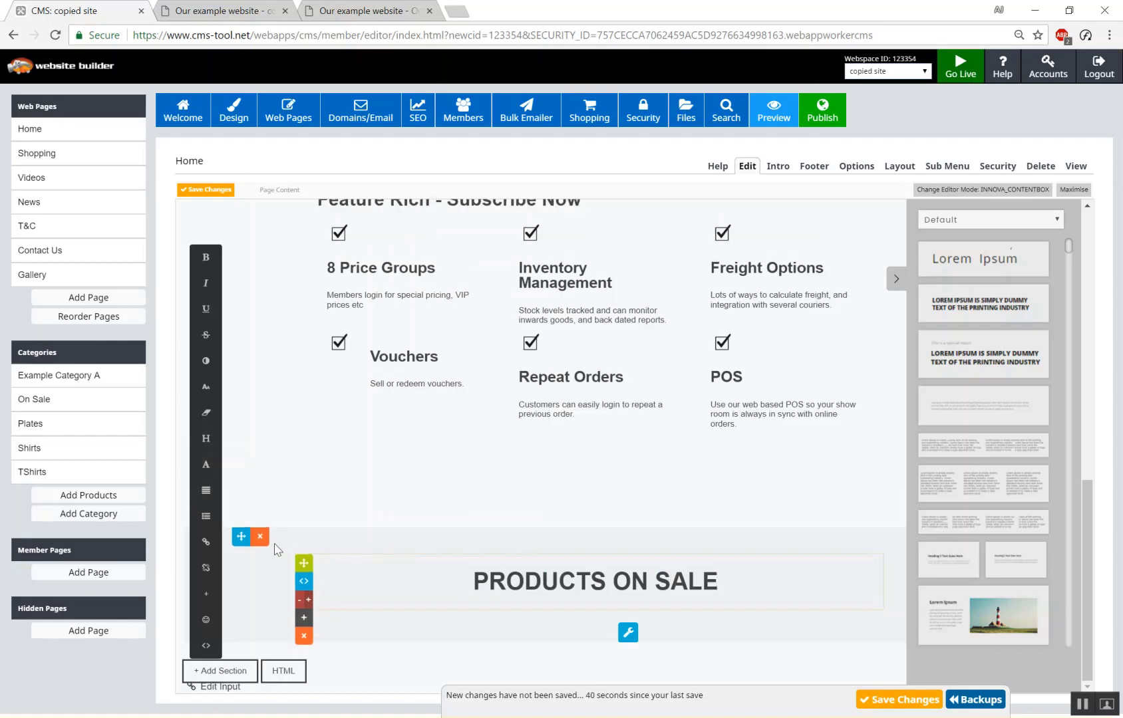
left_click(876, 704)
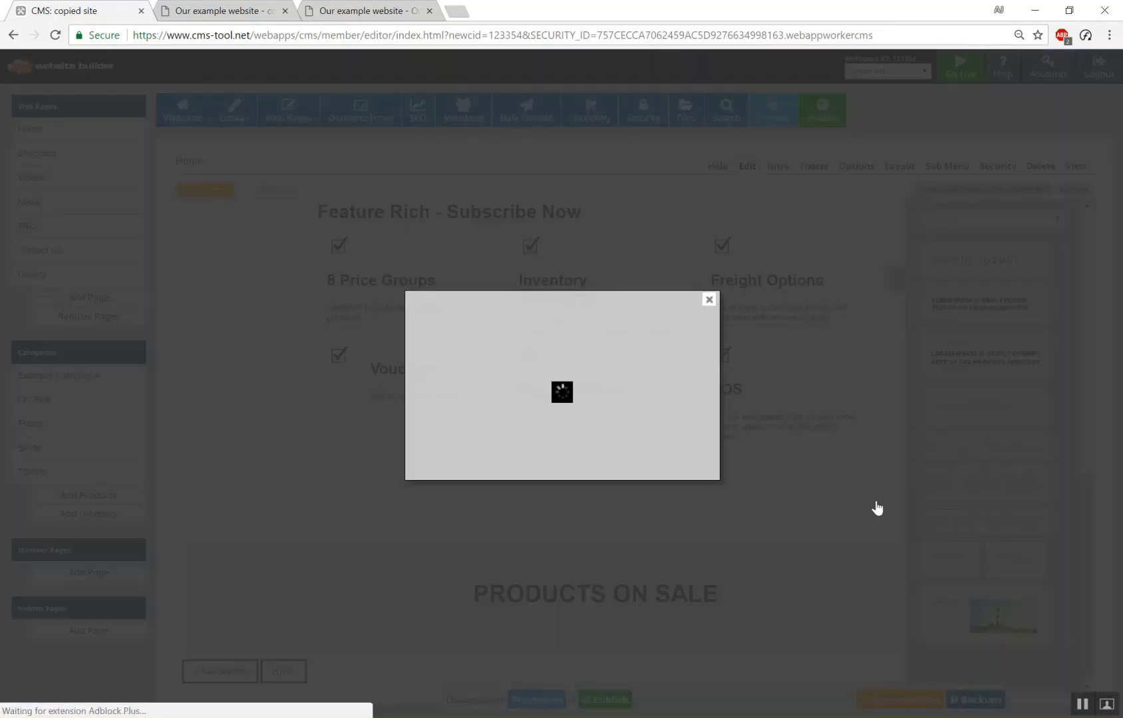
left_click(822, 491)
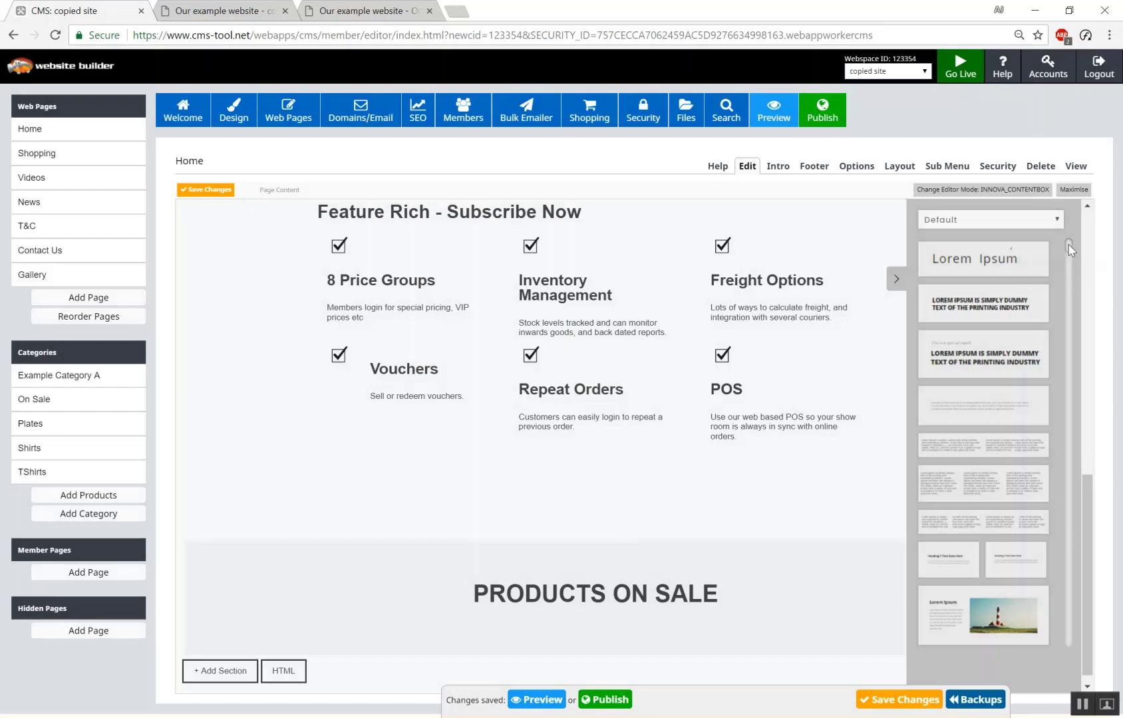
Place the Custom Code Homepage Featured Slider (Sale Items) under PRODUCTS ON SALE and save.
left_click_drag(1069, 244, 1082, 642)
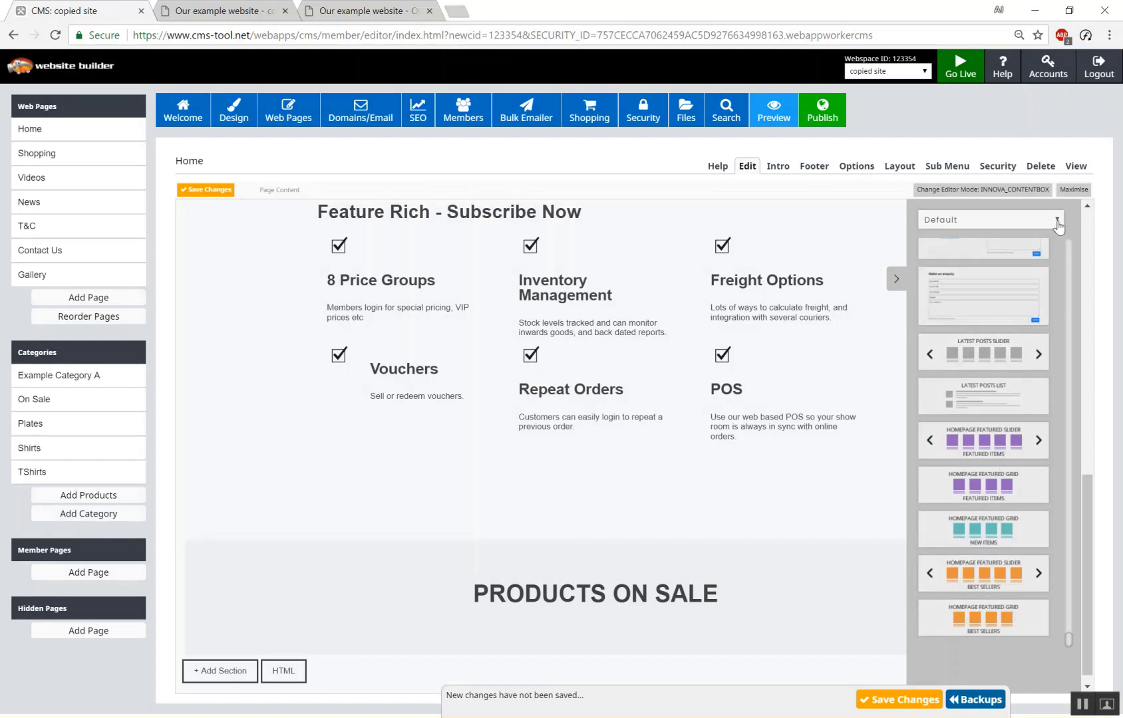
left_click(1058, 226)
left_click_drag(1052, 289, 1072, 516)
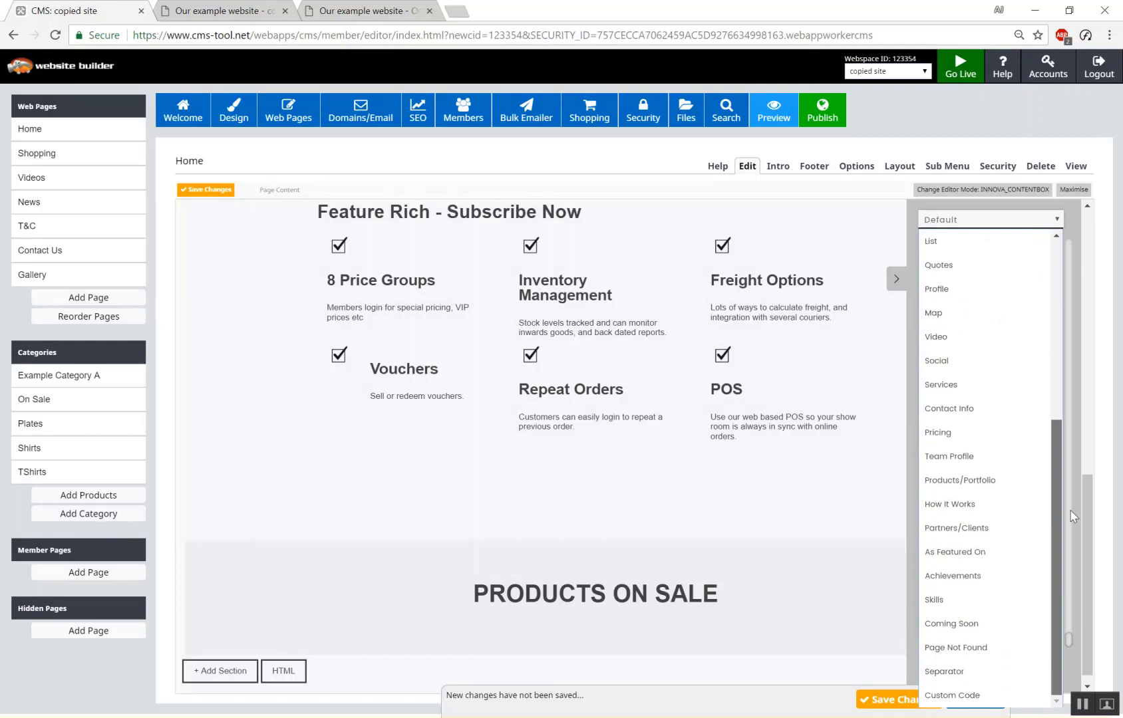
left_click(963, 695)
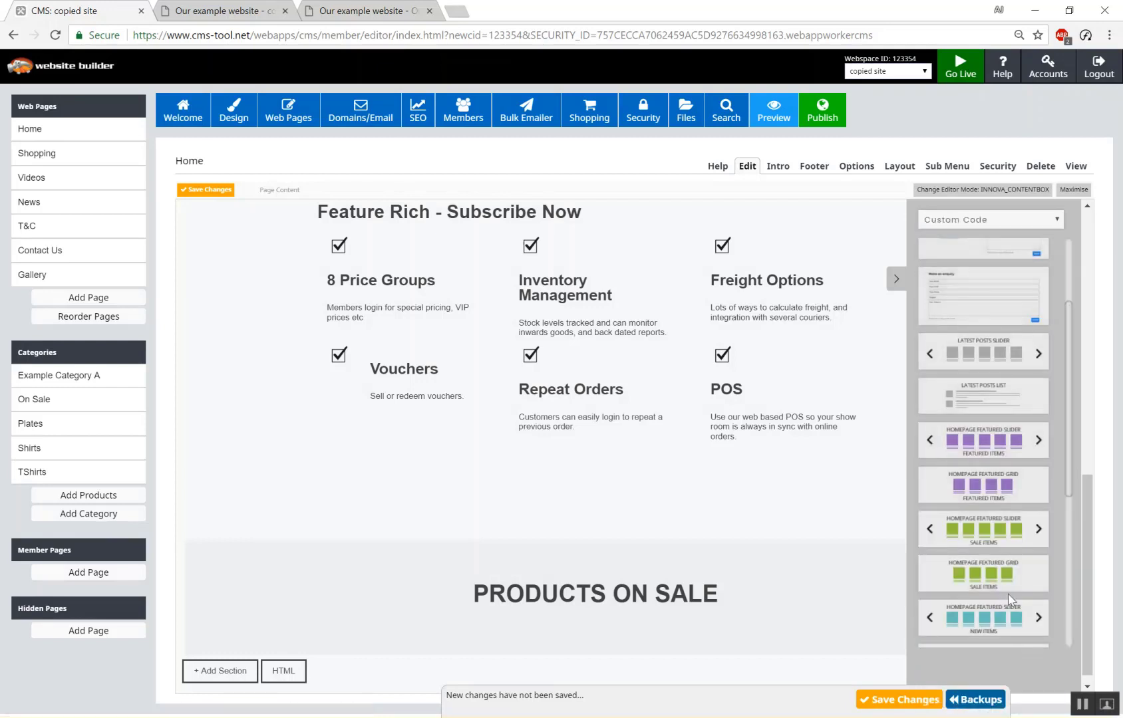
scroll(1011, 532, "down", 2)
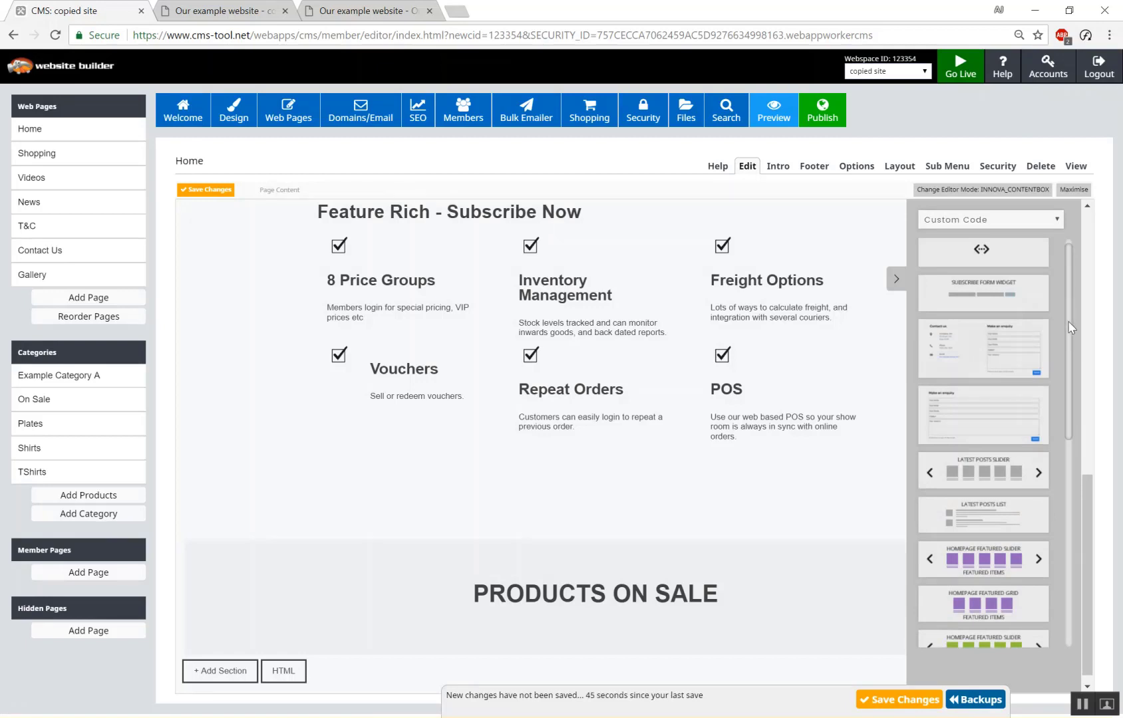
scroll(1071, 426, "down", 2)
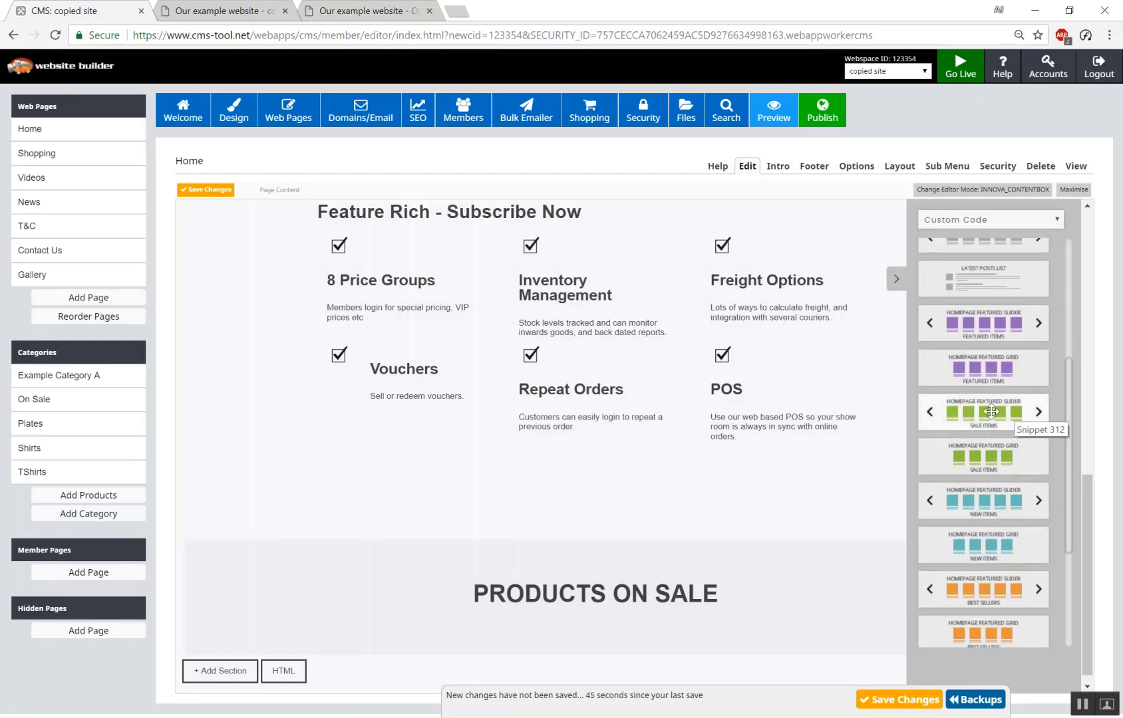
left_click_drag(991, 412, 651, 607)
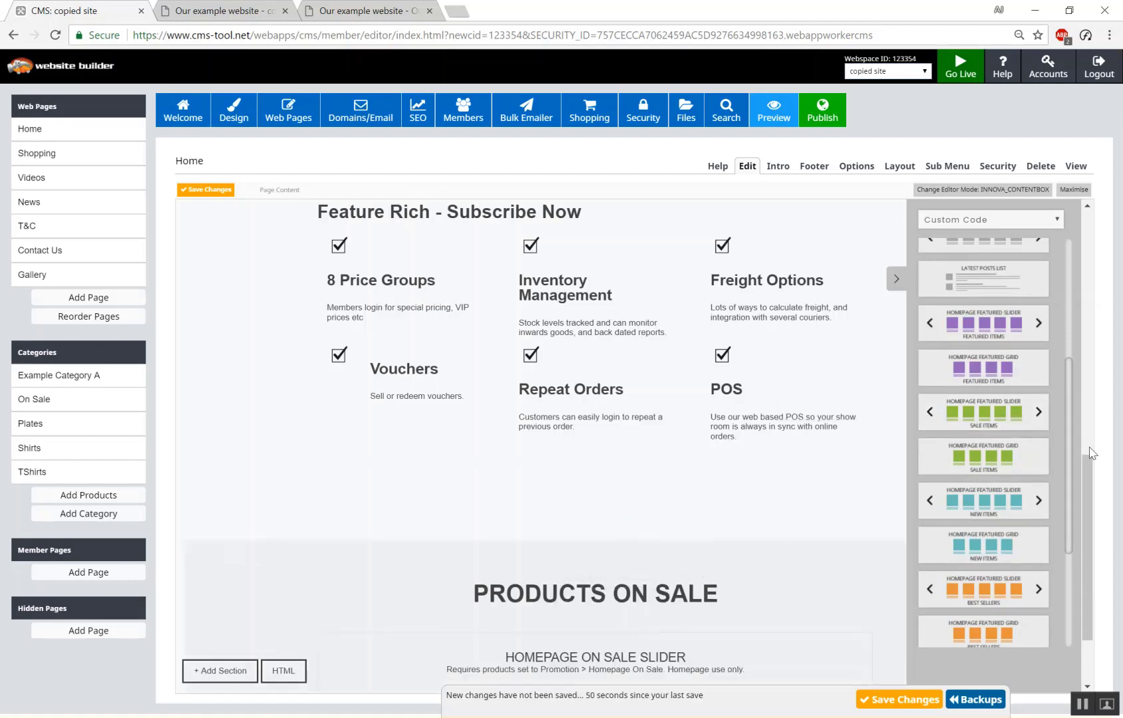
scroll(1088, 478, "down", 2)
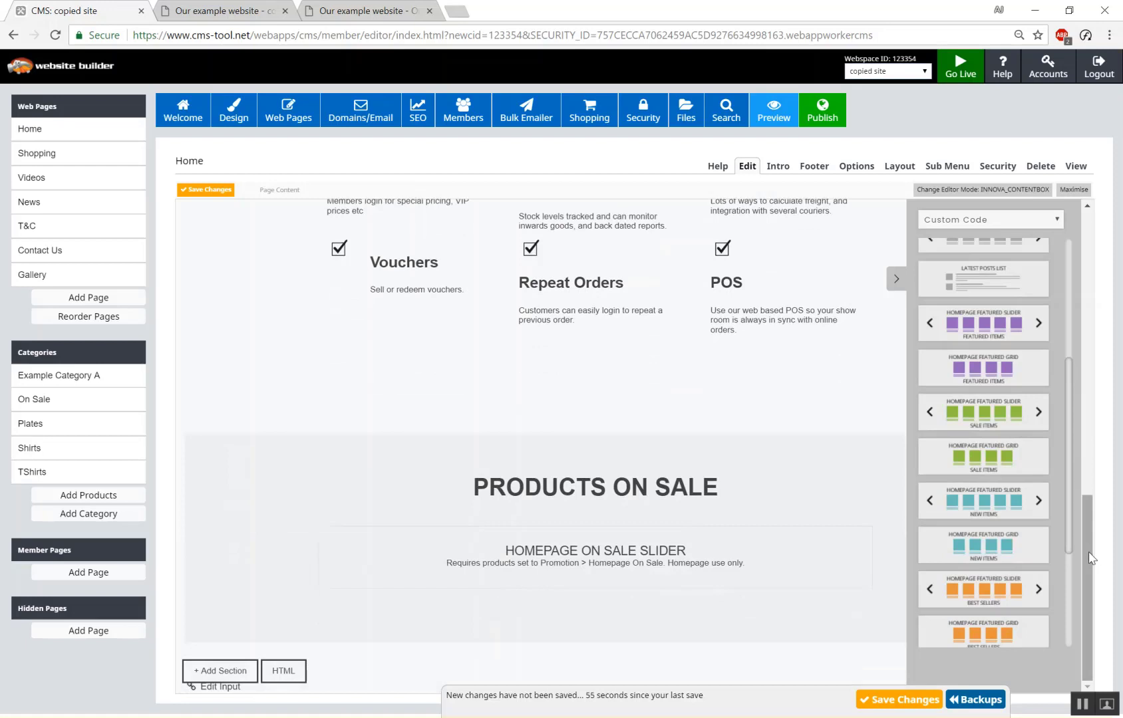
mouse_move(780, 550)
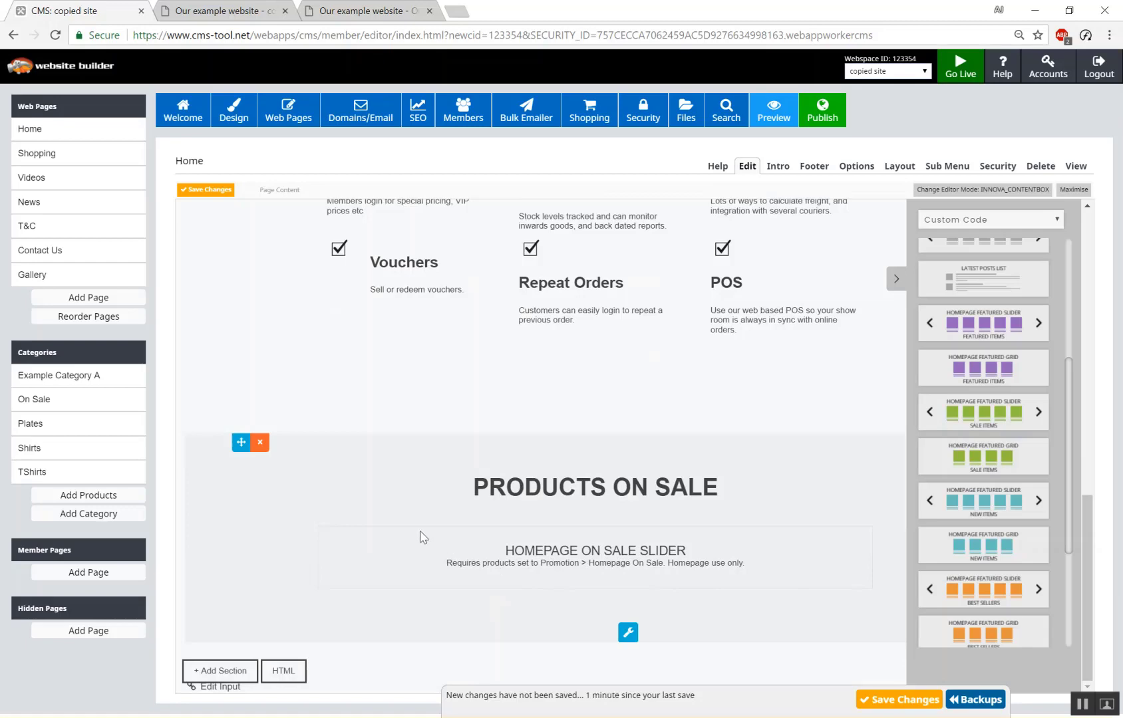
left_click(881, 701)
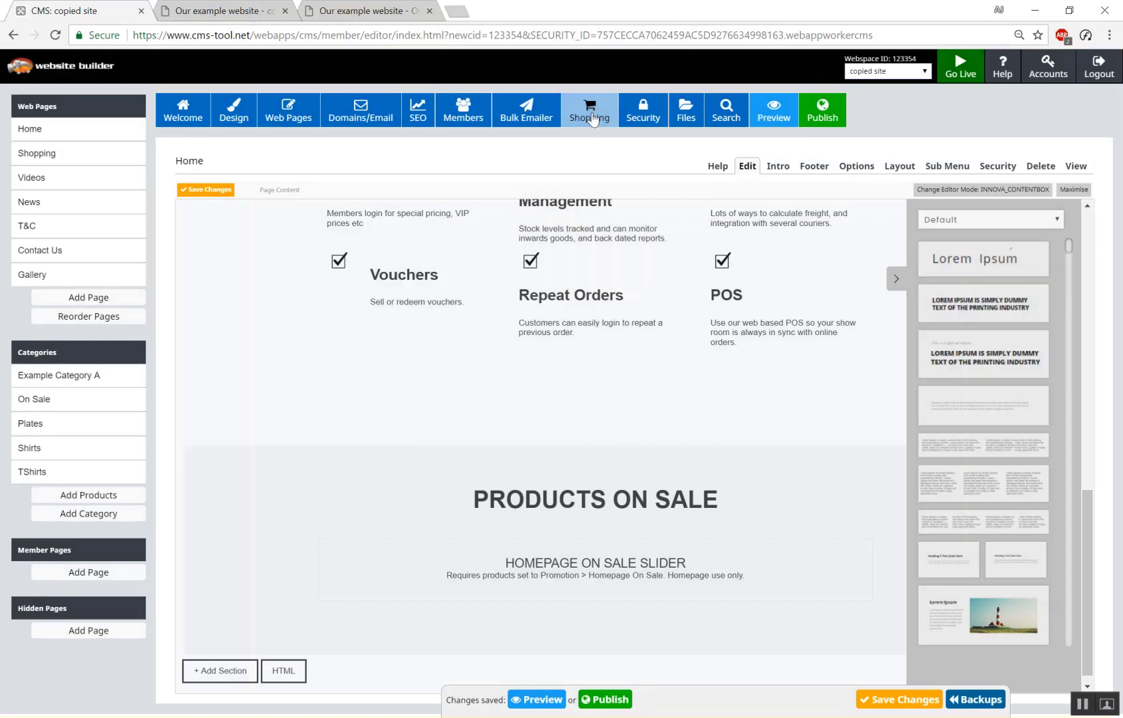
Open Shopping > Products to view the product list, briefly checking the live site tabs.
left_click(592, 118)
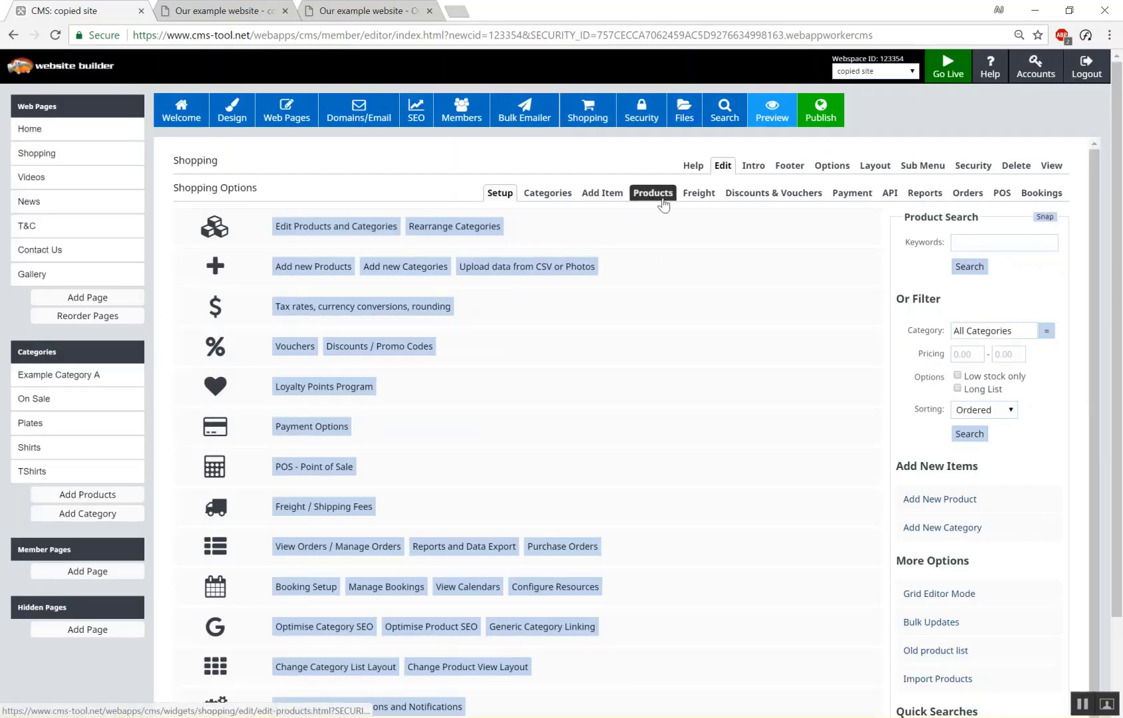
left_click(661, 195)
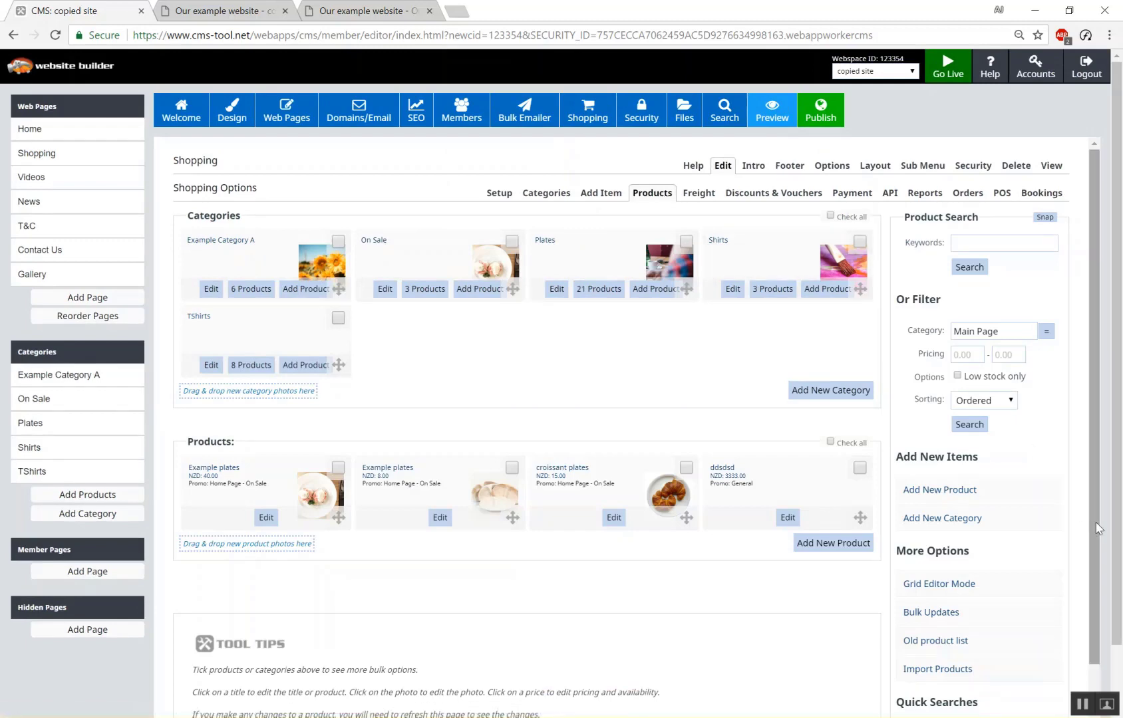
scroll(1098, 529, "down", 2)
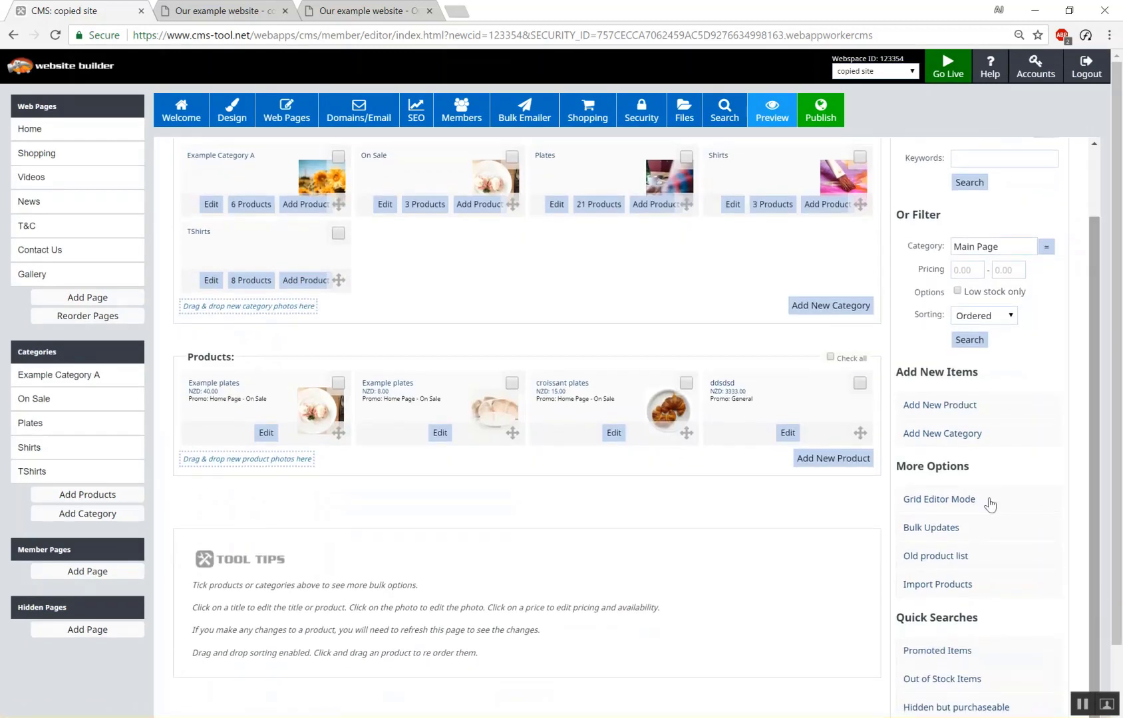
left_click(350, 9)
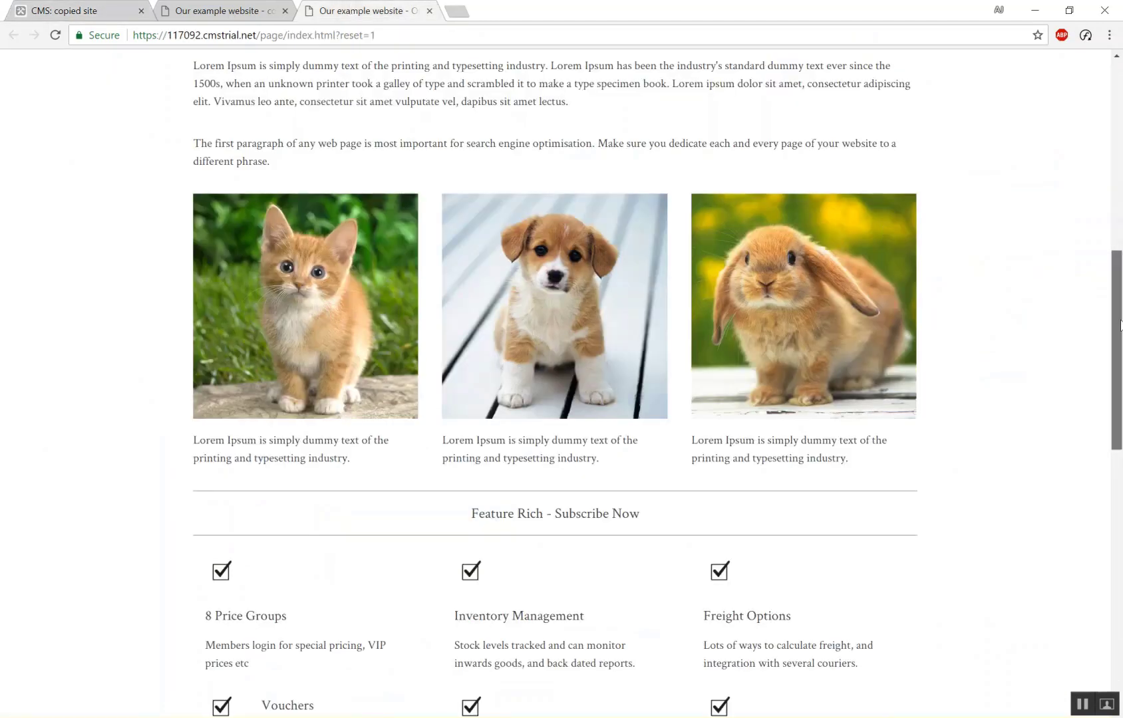
left_click_drag(1120, 260, 1121, 178)
left_click(220, 10)
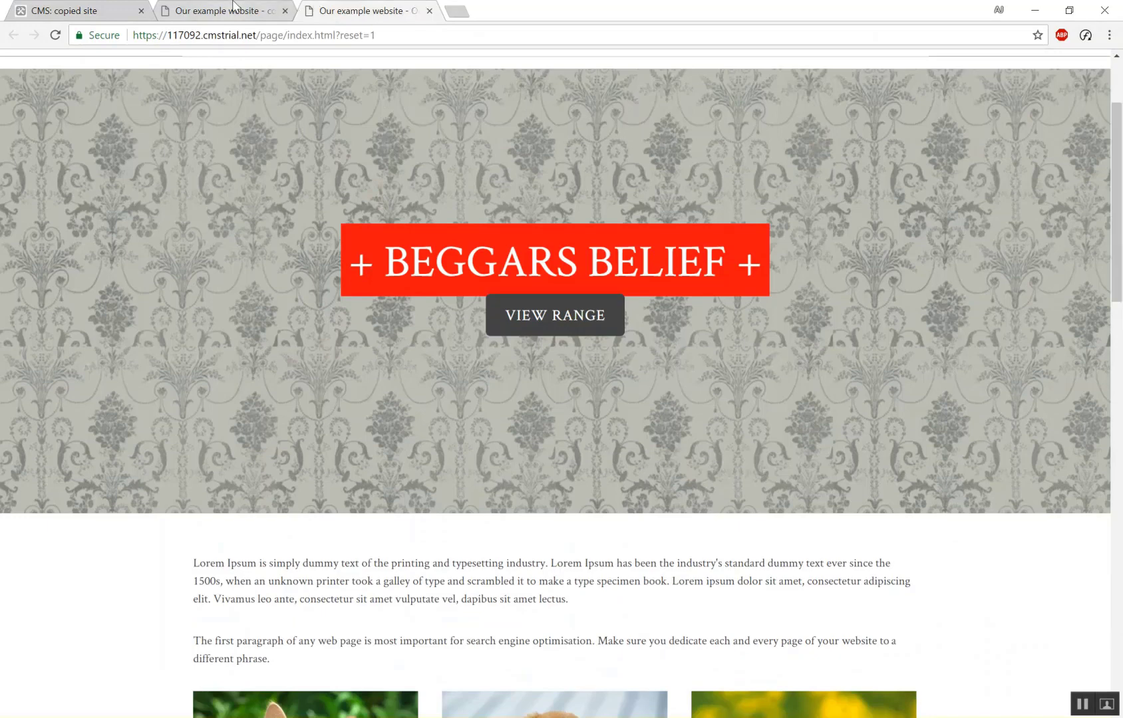
left_click(110, 17)
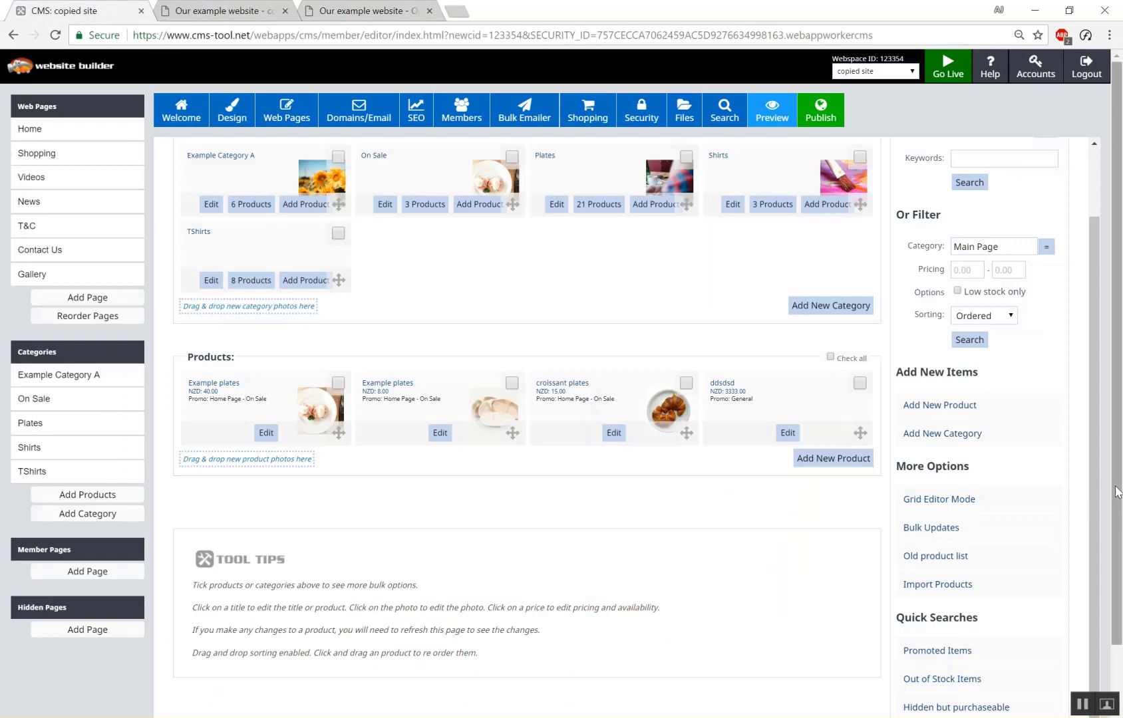
scroll(1102, 493, "down", 1)
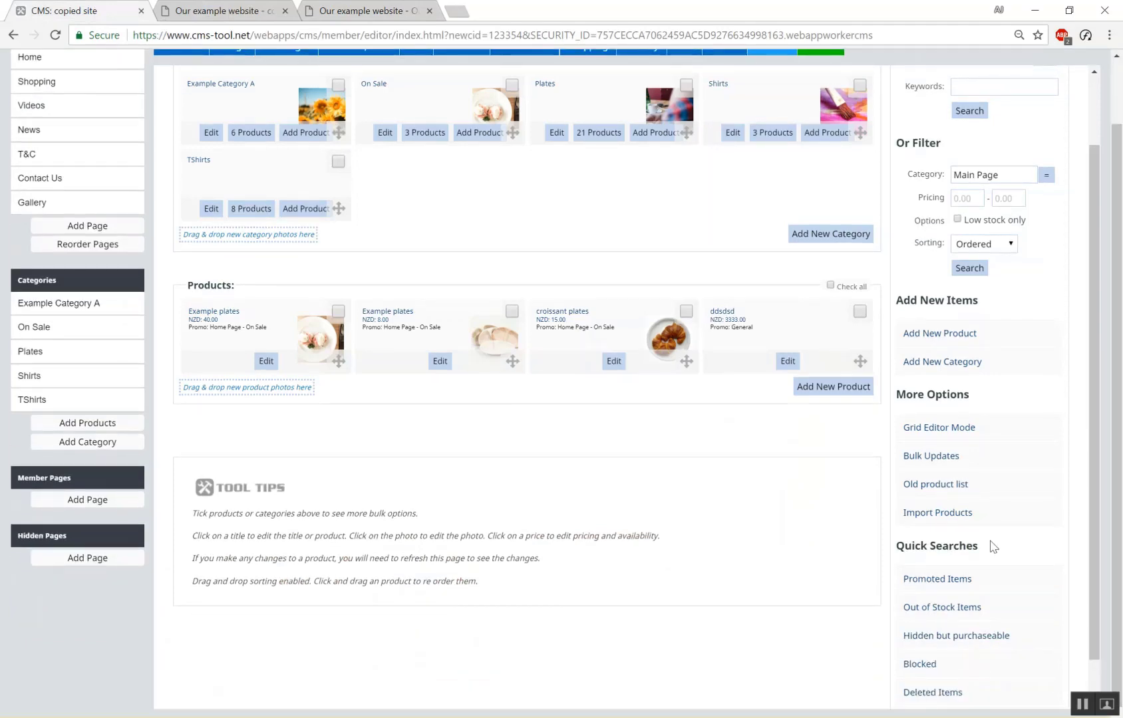
Filter to Promoted Items, check all, and change their promotion status to Home Page - On Sale.
left_click(959, 578)
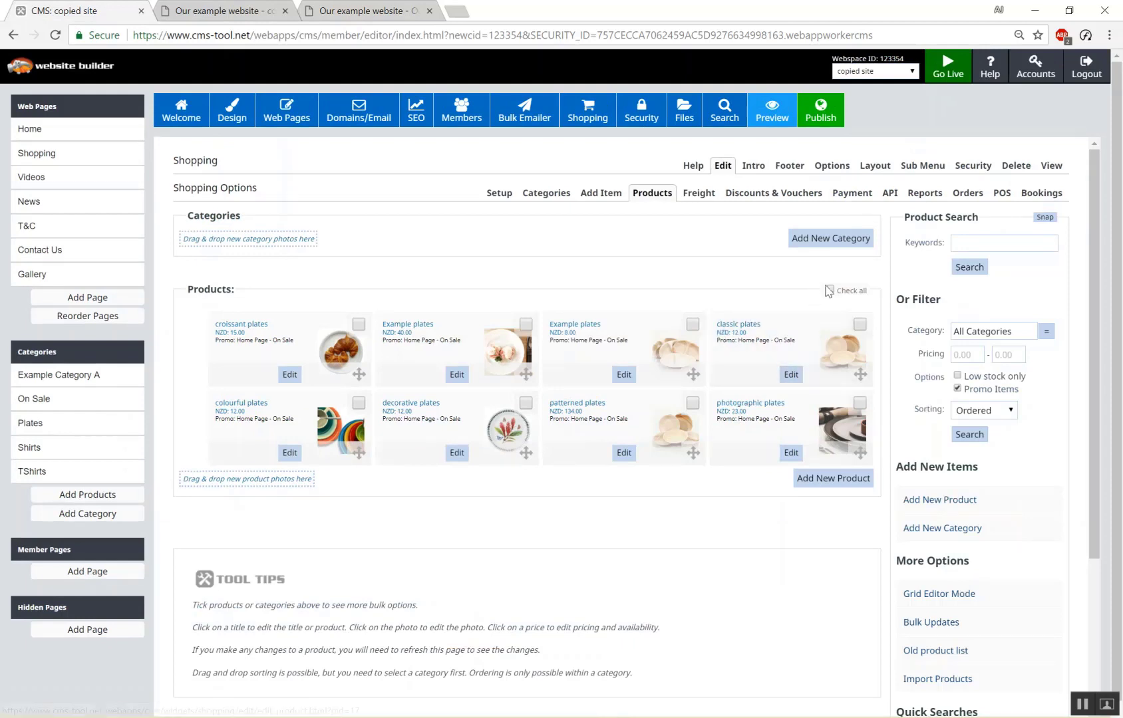
left_click(830, 291)
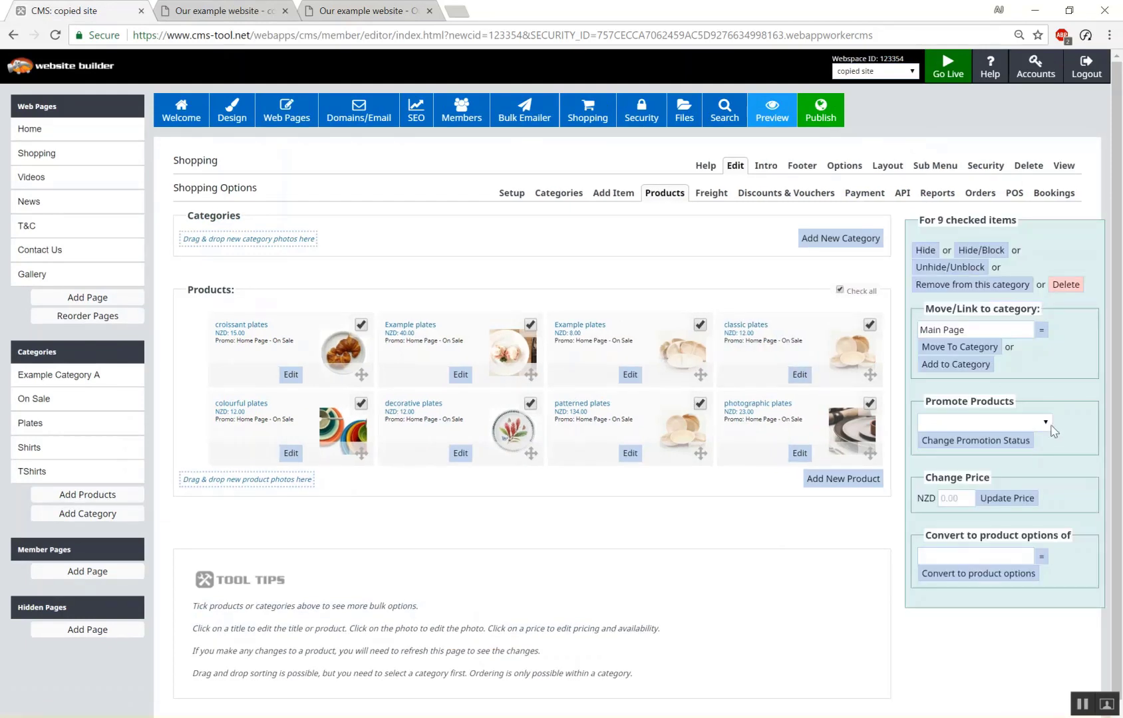
left_click(1048, 426)
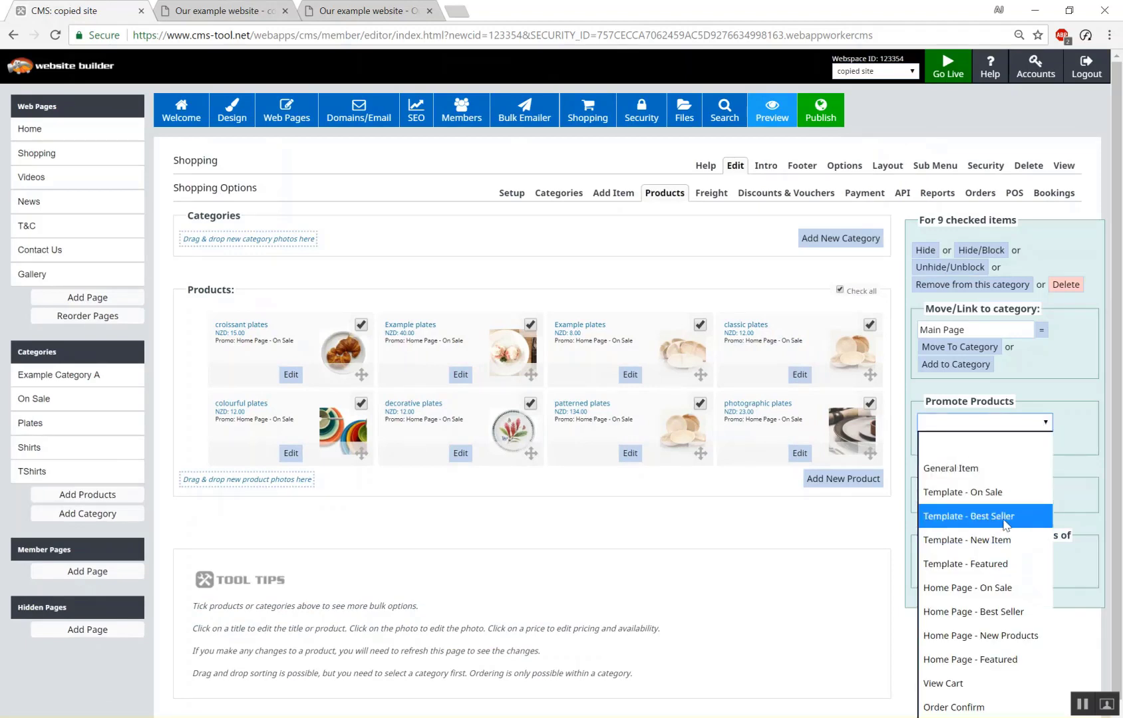
left_click(986, 588)
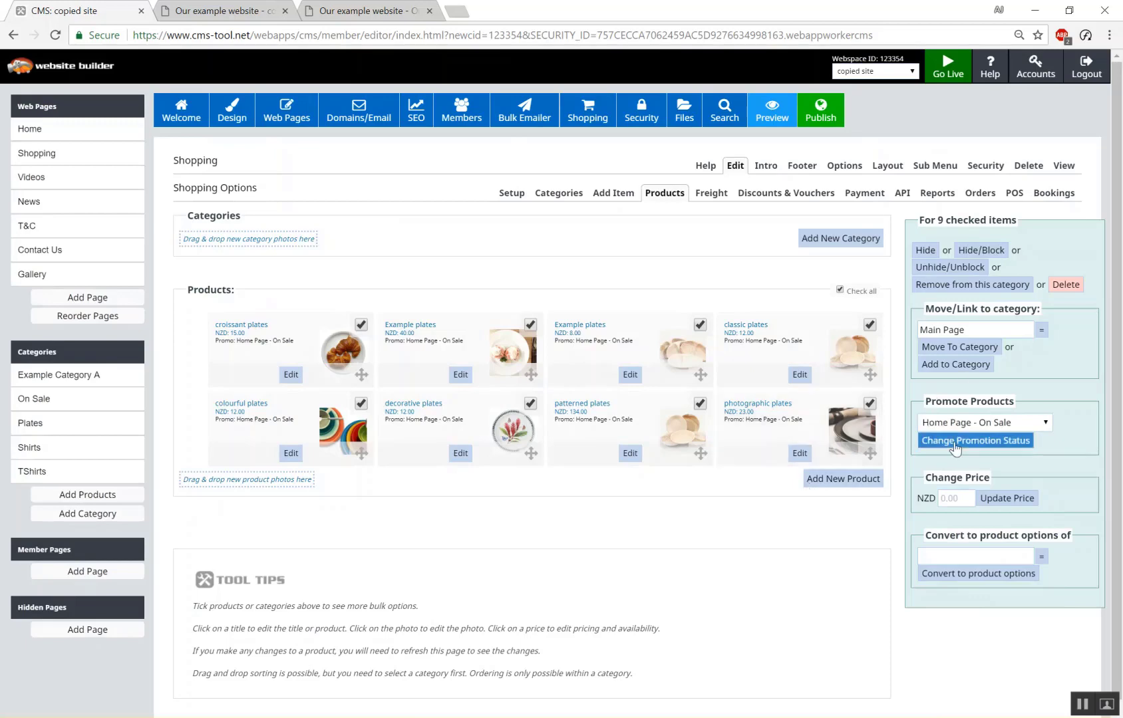
left_click(954, 442)
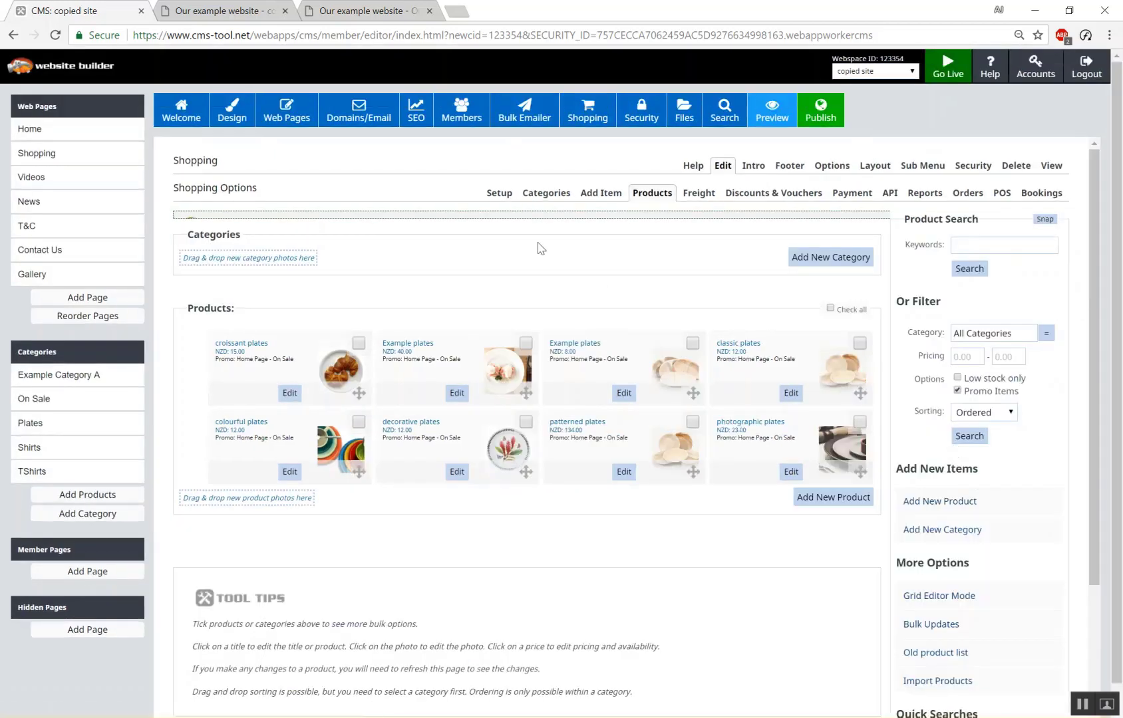
Reload the live site tab and scroll down to the PRODUCTS ON SALE slider of sale plates.
left_click(244, 14)
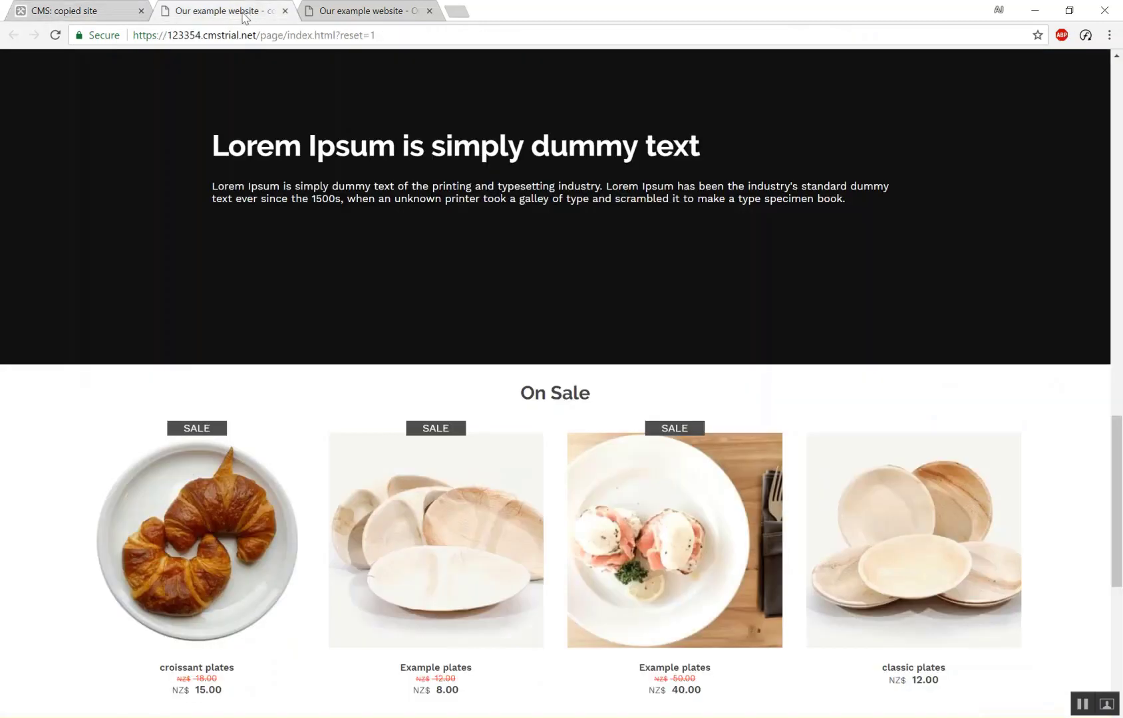
left_click(55, 34)
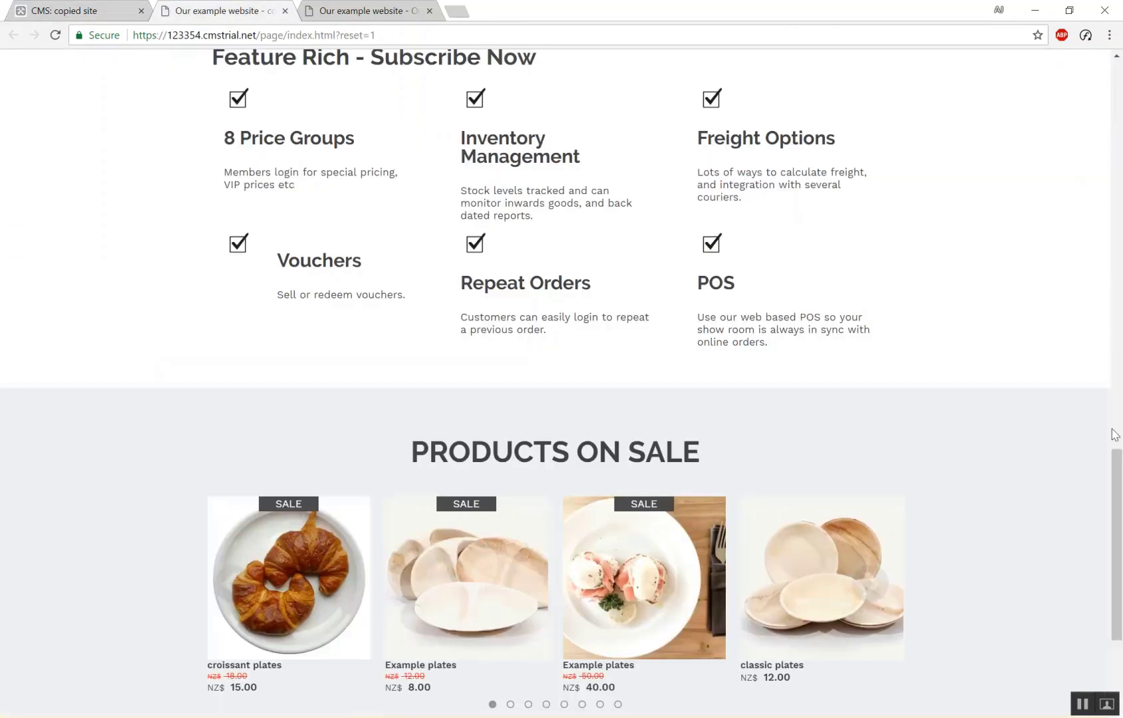
left_click_drag(1117, 466, 1120, 553)
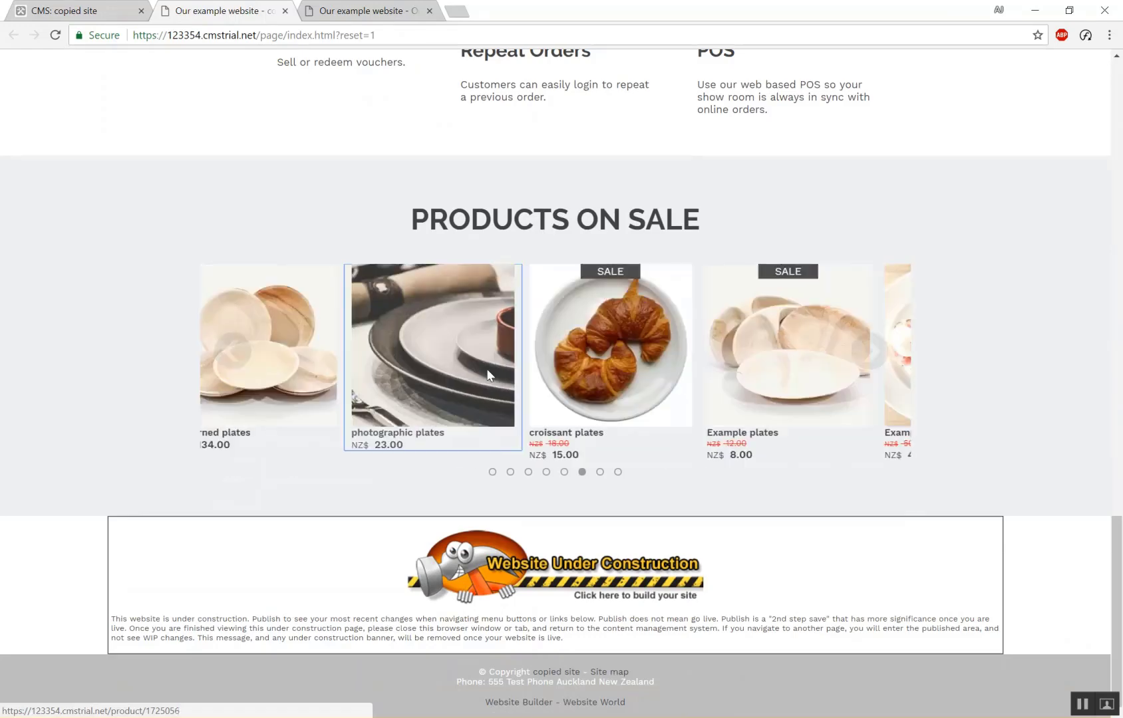
left_click(1121, 344)
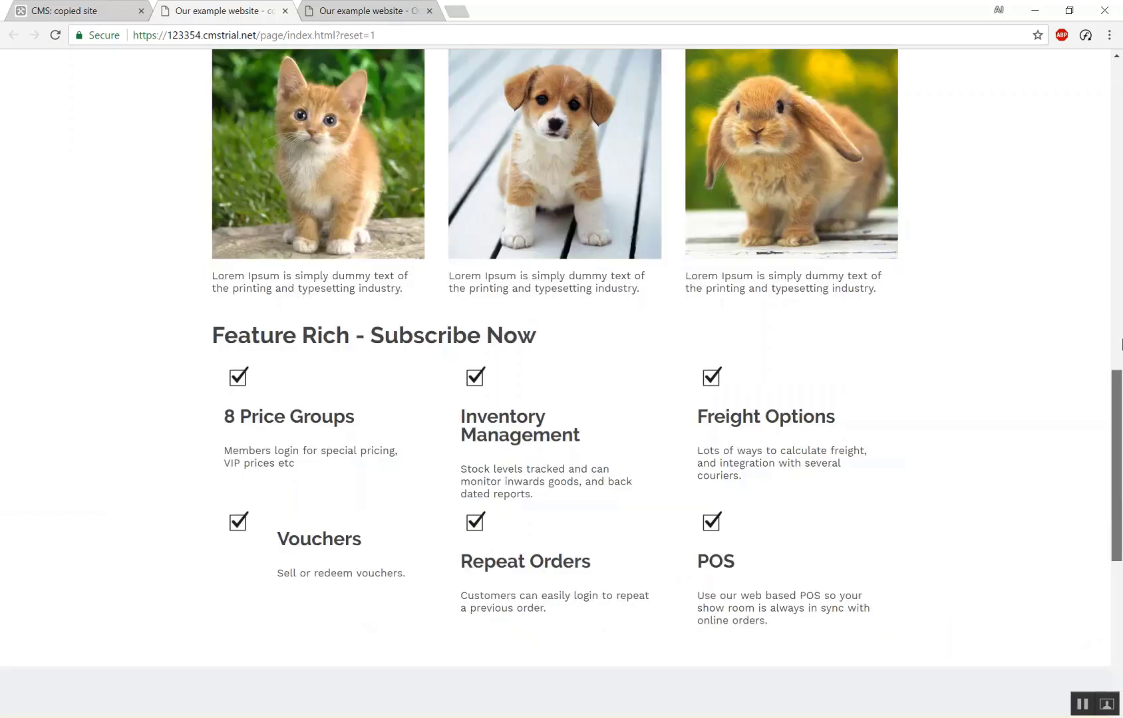
left_click_drag(1121, 344, 1113, 57)
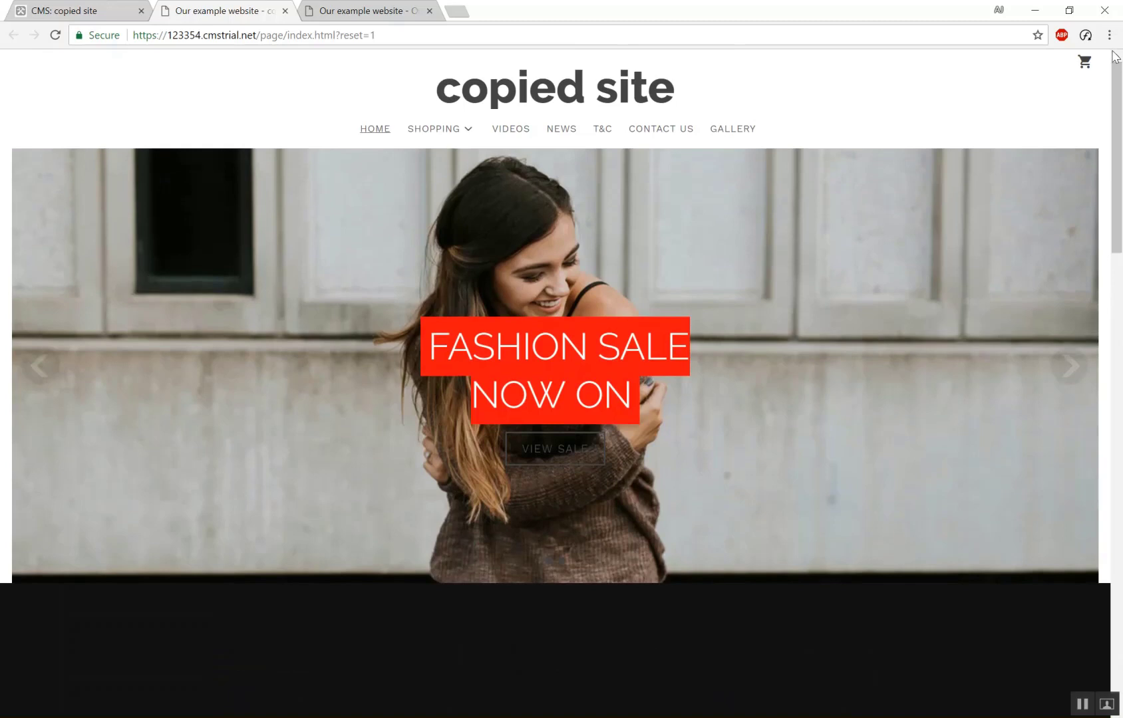